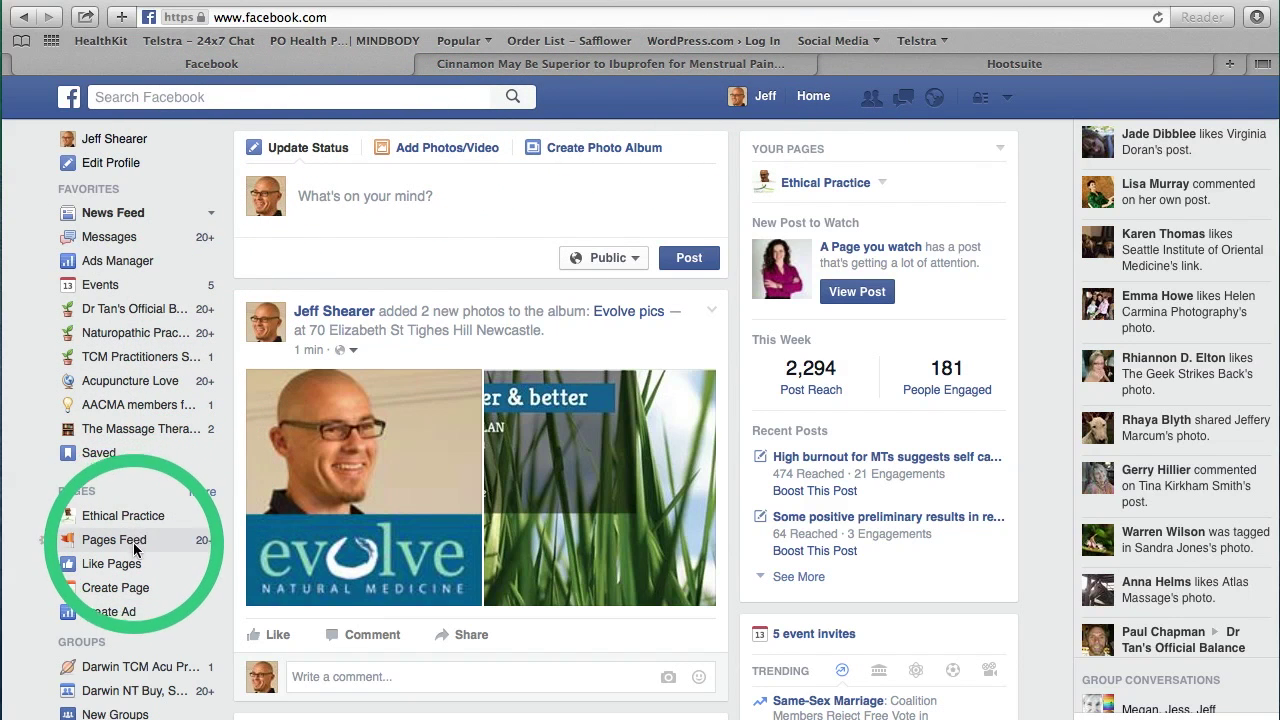
Step: Bring up the Create a Page screen and scroll through its six page categories
{"action": "left_click", "coordinate": [120, 593]}
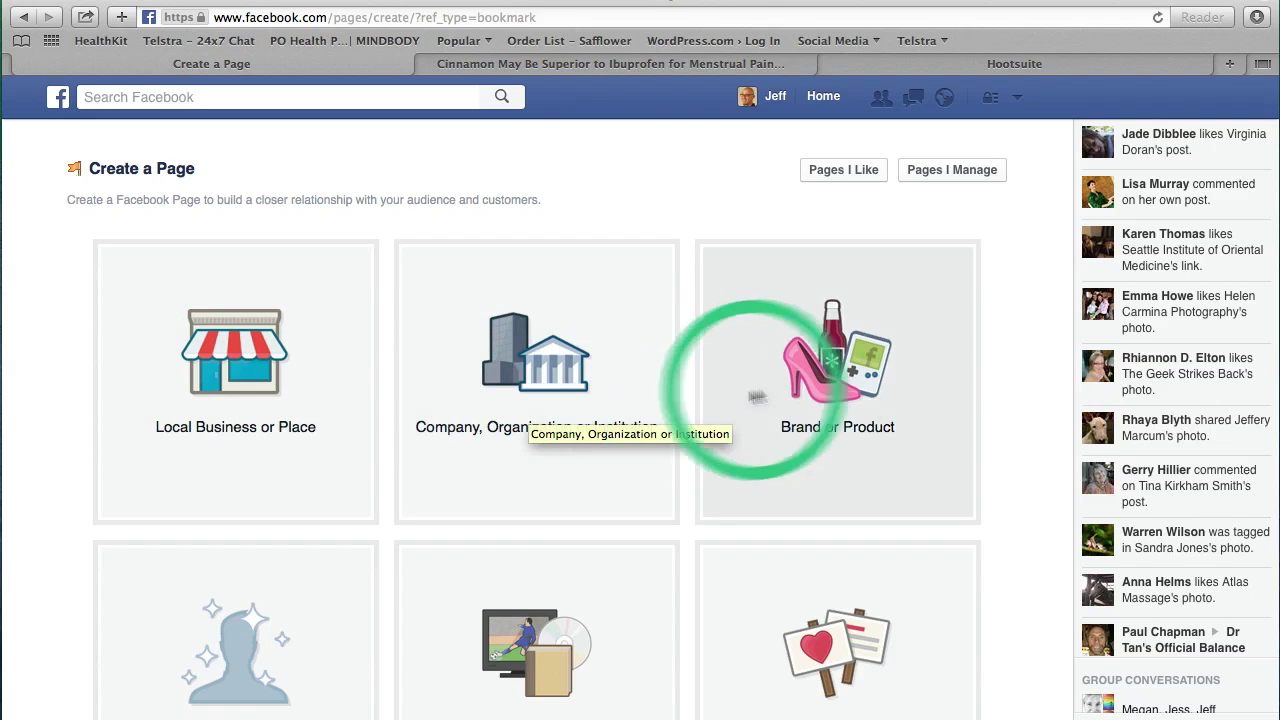
{"action": "scroll", "coordinate": [840, 390], "scroll_direction": "down", "scroll_amount": 2}
{"action": "scroll", "coordinate": [840, 395], "scroll_direction": "down", "scroll_amount": 1}
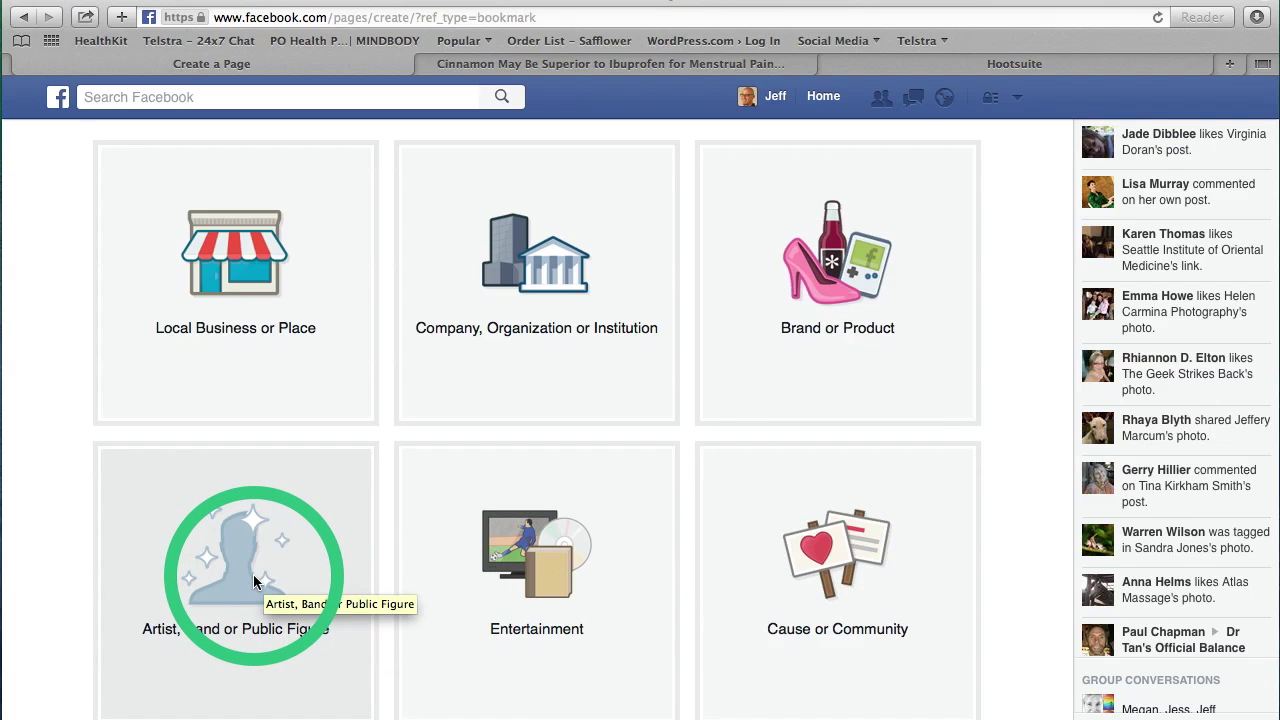
Step: Choose Local Business or Place, category Health/Medical/Pharmacy, and name it 'Evolve Natural Medicine'
{"action": "left_click", "coordinate": [230, 292]}
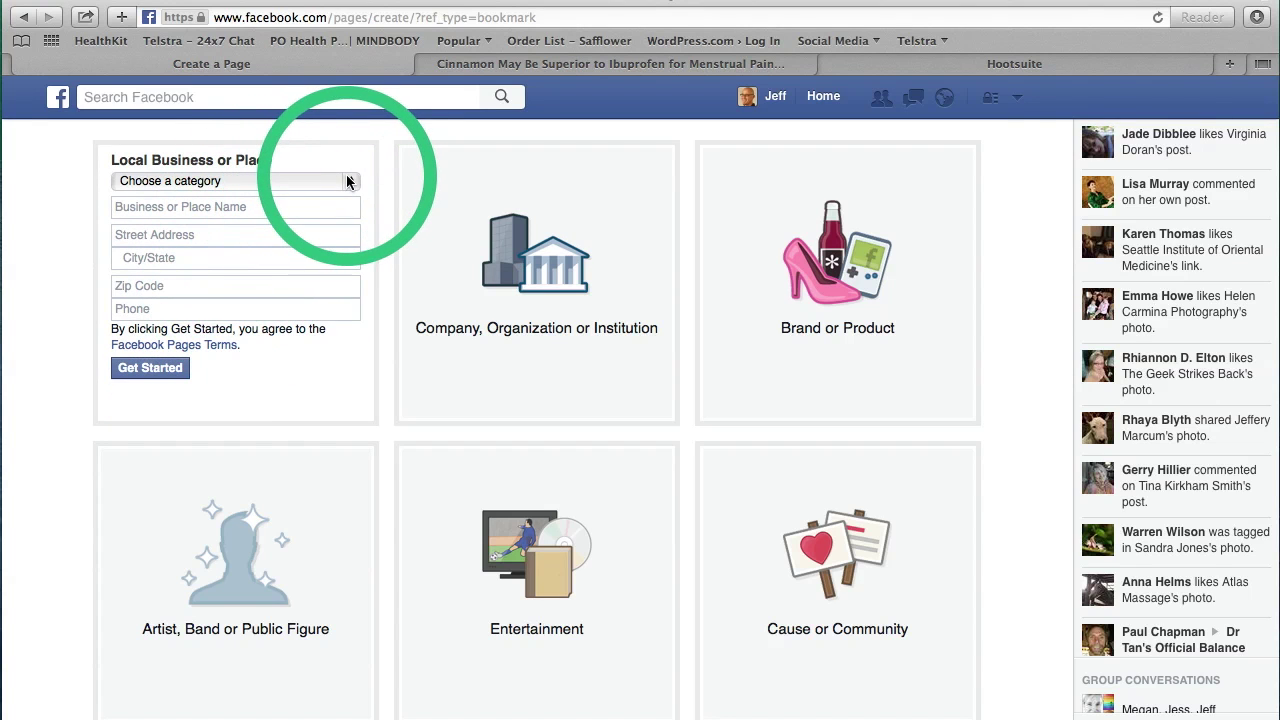
{"action": "left_click", "coordinate": [349, 182]}
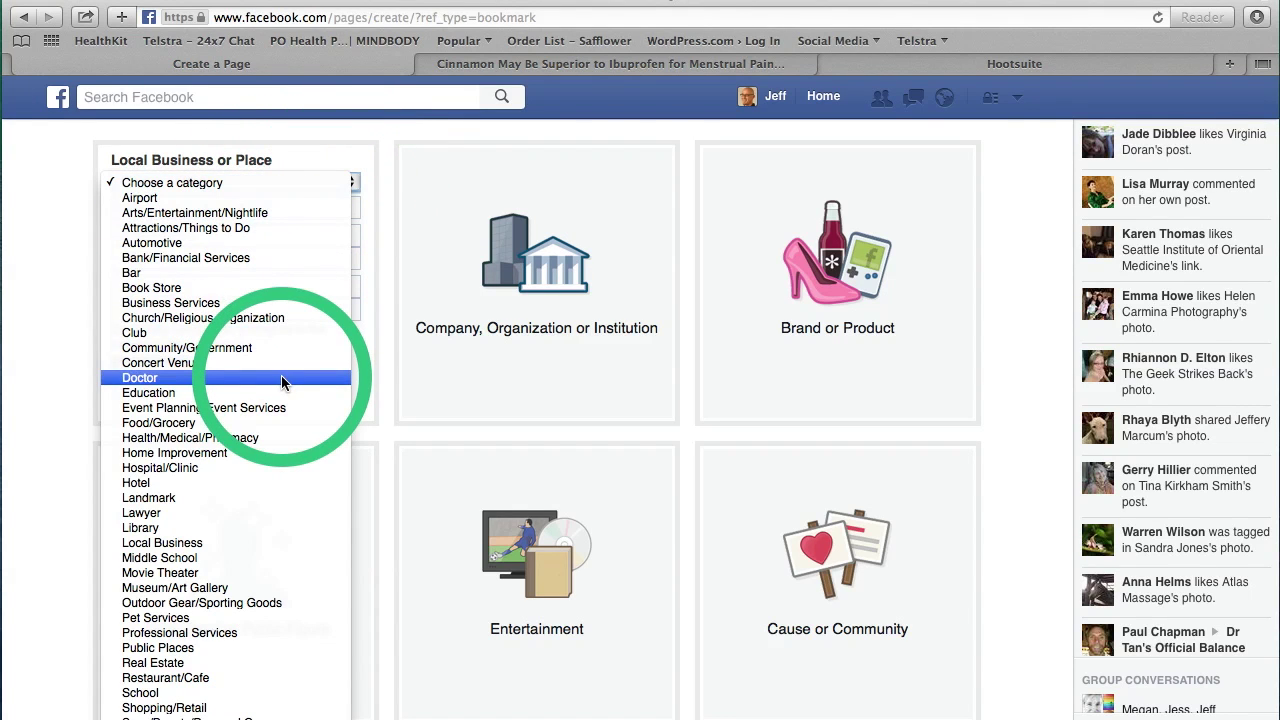
{"action": "left_click", "coordinate": [268, 437]}
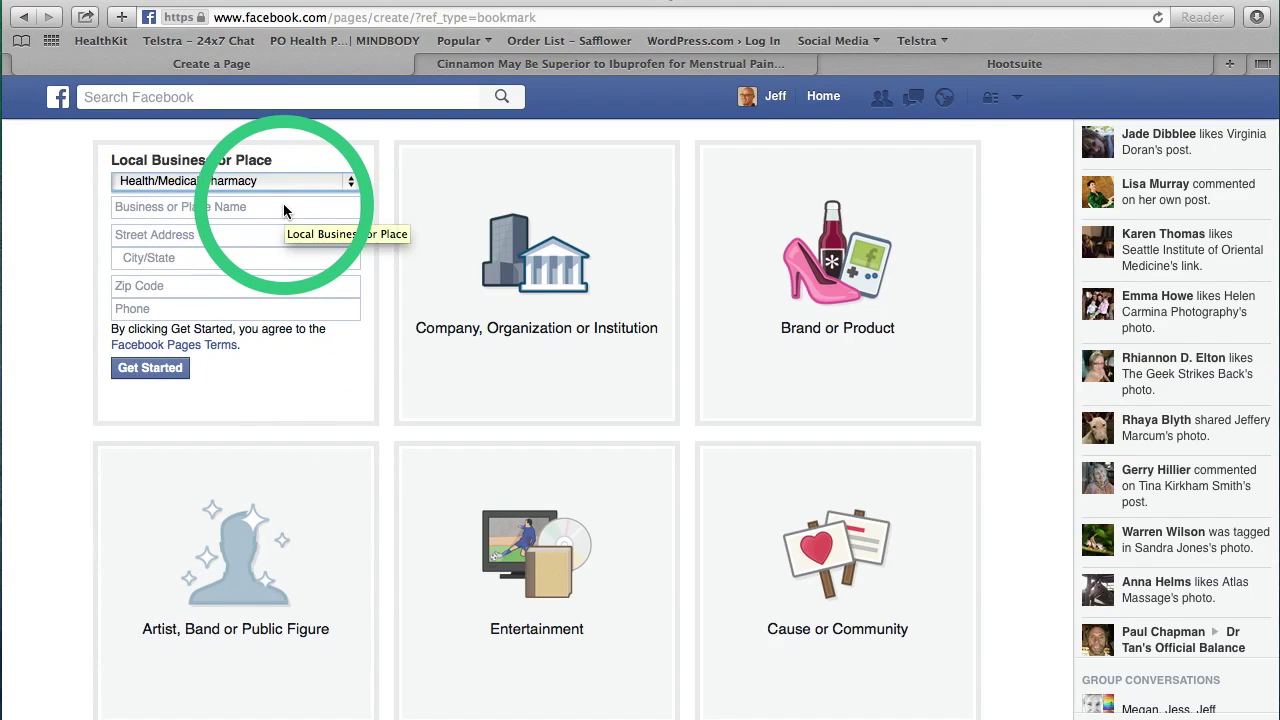
{"action": "left_click", "coordinate": [285, 209]}
{"action": "type", "text": "Ev"}
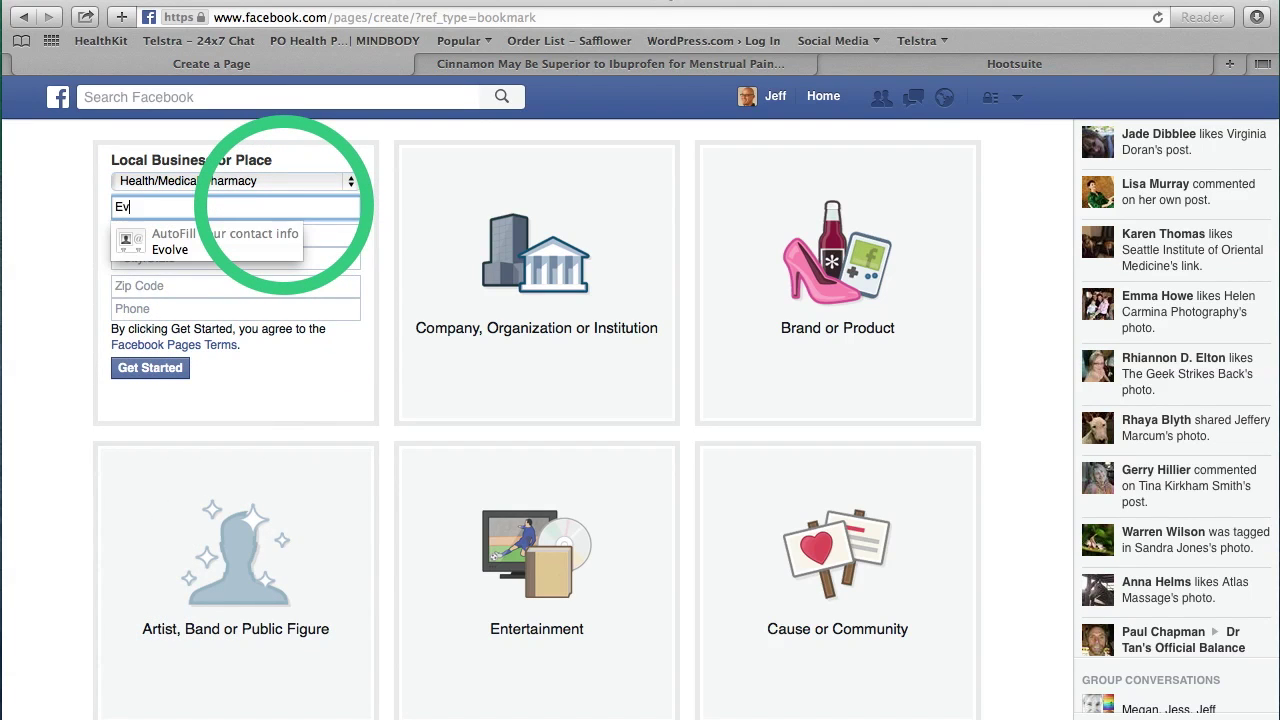
{"action": "type", "text": "olve Natural Medicine"}
{"action": "left_click", "coordinate": [313, 241]}
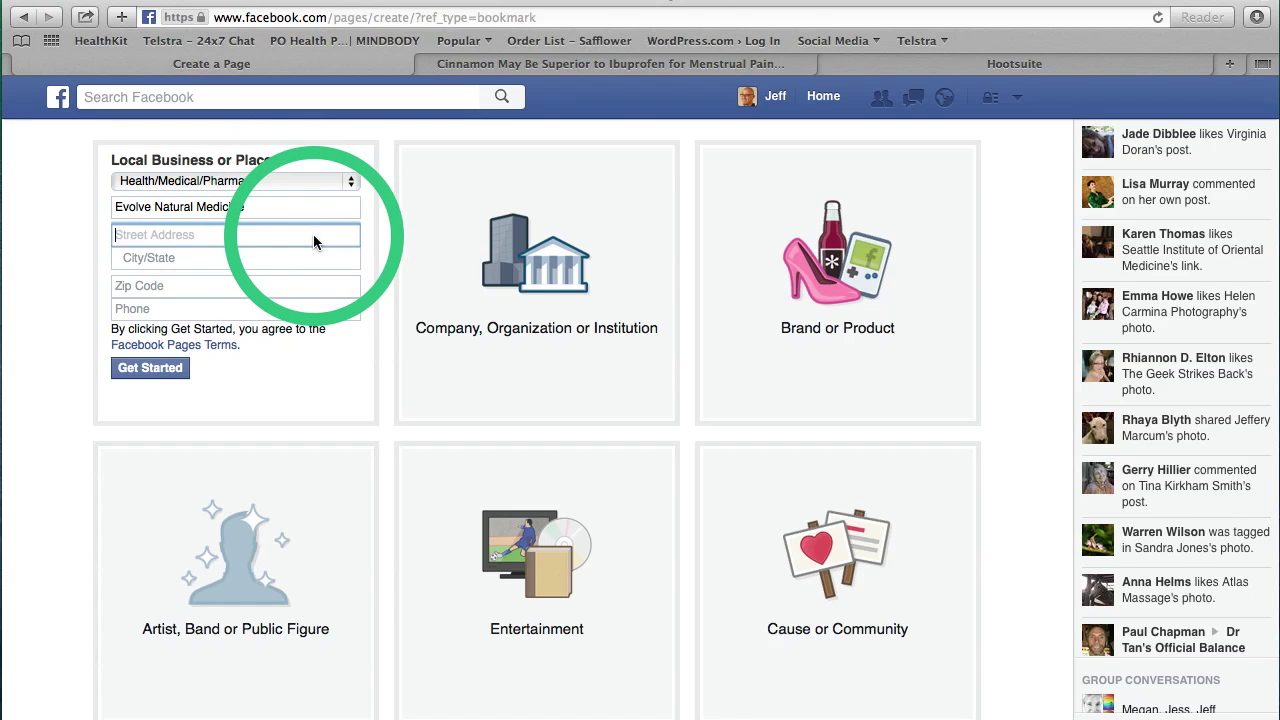
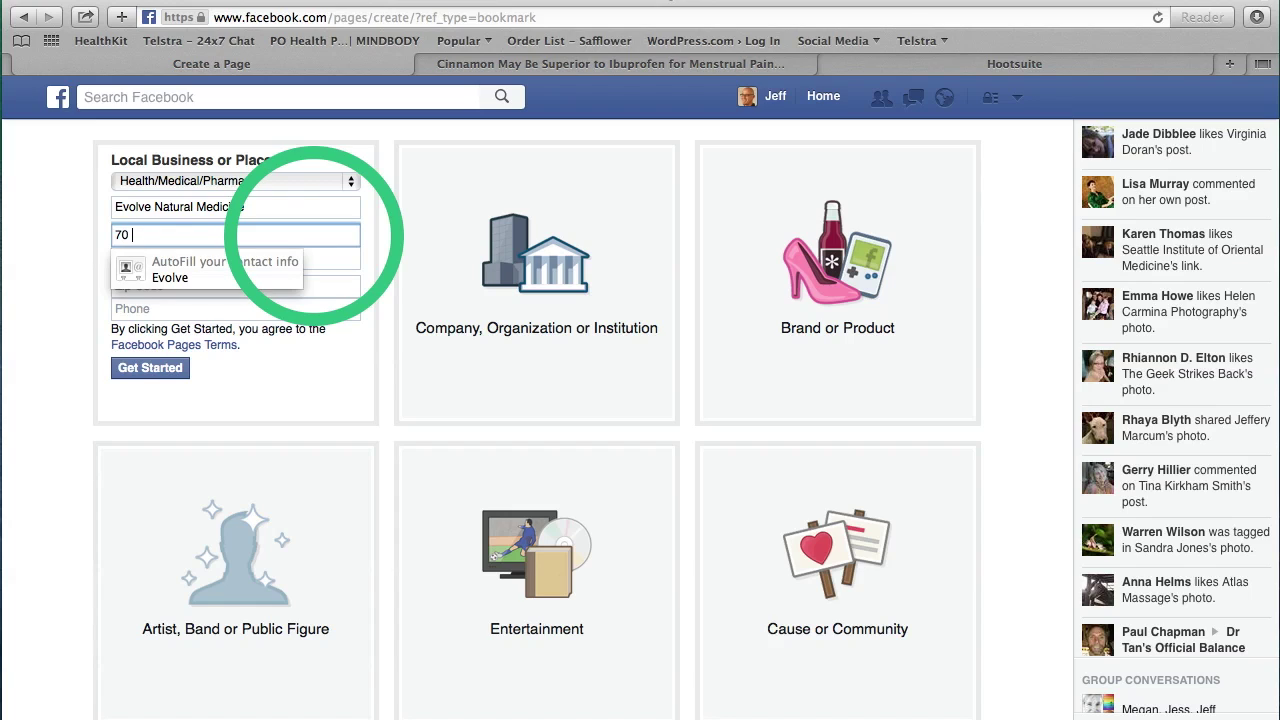
Step: Fill in the clinic's street address, suburb, postcode and phone number
{"action": "left_click", "coordinate": [335, 262]}
{"action": "type", "text": "Ti"}
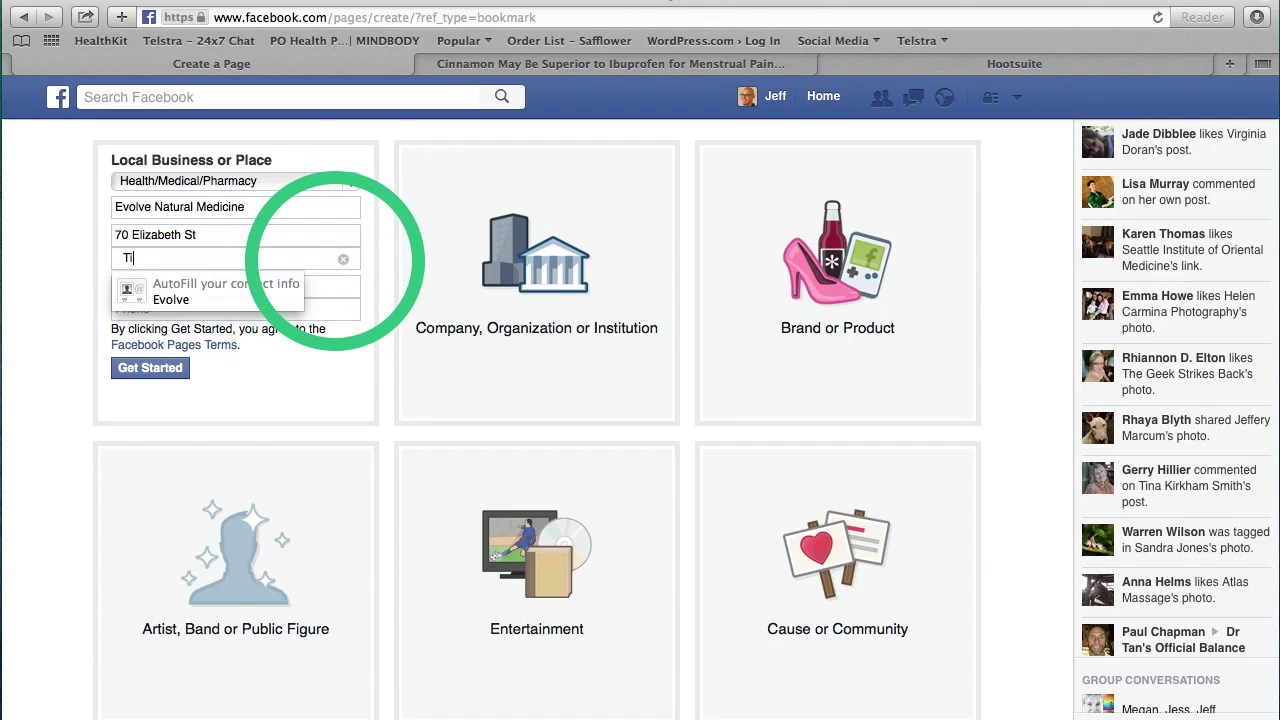
{"action": "type", "text": "ghes hill"}
{"action": "key", "text": "Left"}
{"action": "key", "text": "Left"}
{"action": "key", "text": "Left"}
{"action": "key", "text": "BackSpace"}
{"action": "type", "text": "H"}
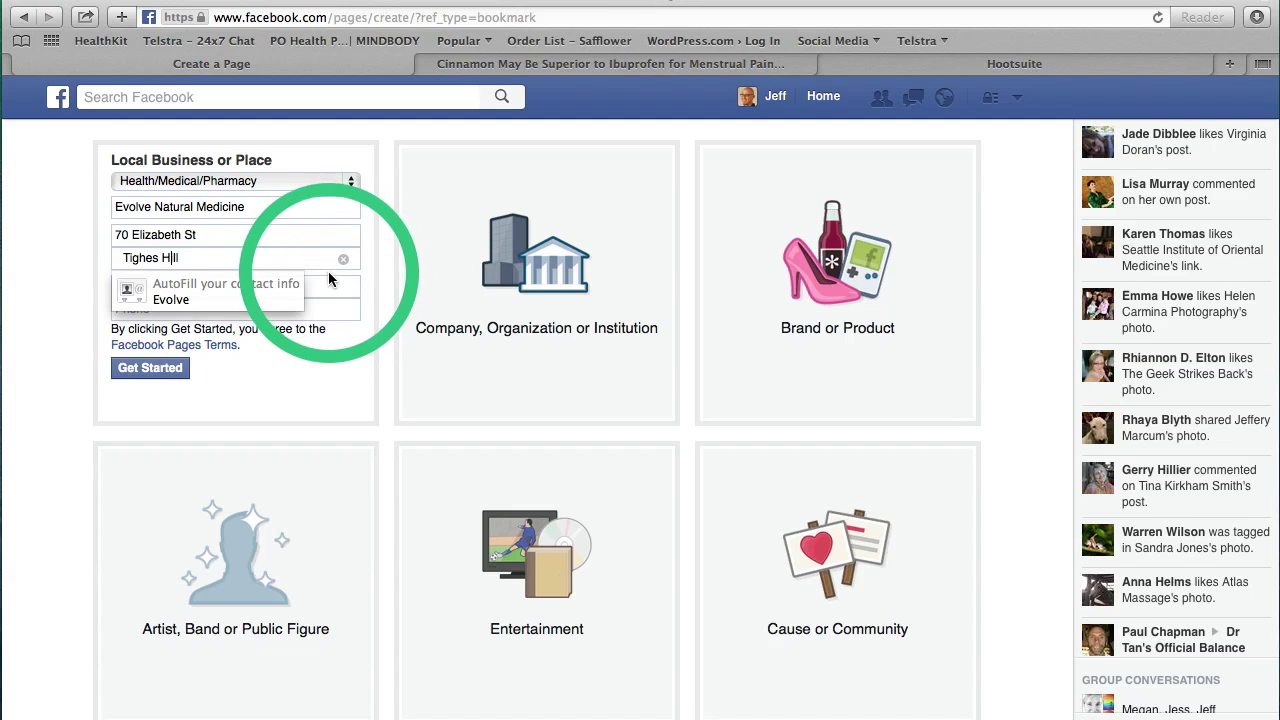
{"action": "left_click", "coordinate": [330, 287]}
{"action": "type", "text": "2297"}
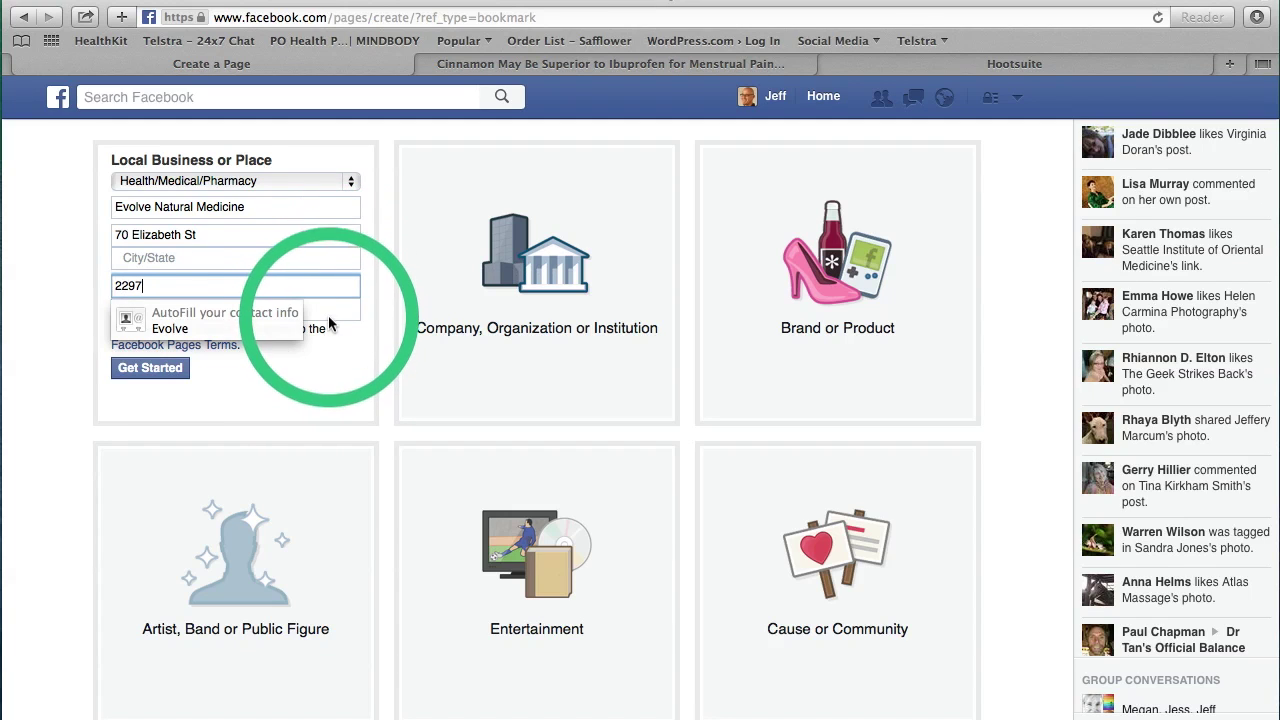
{"action": "left_click", "coordinate": [333, 312]}
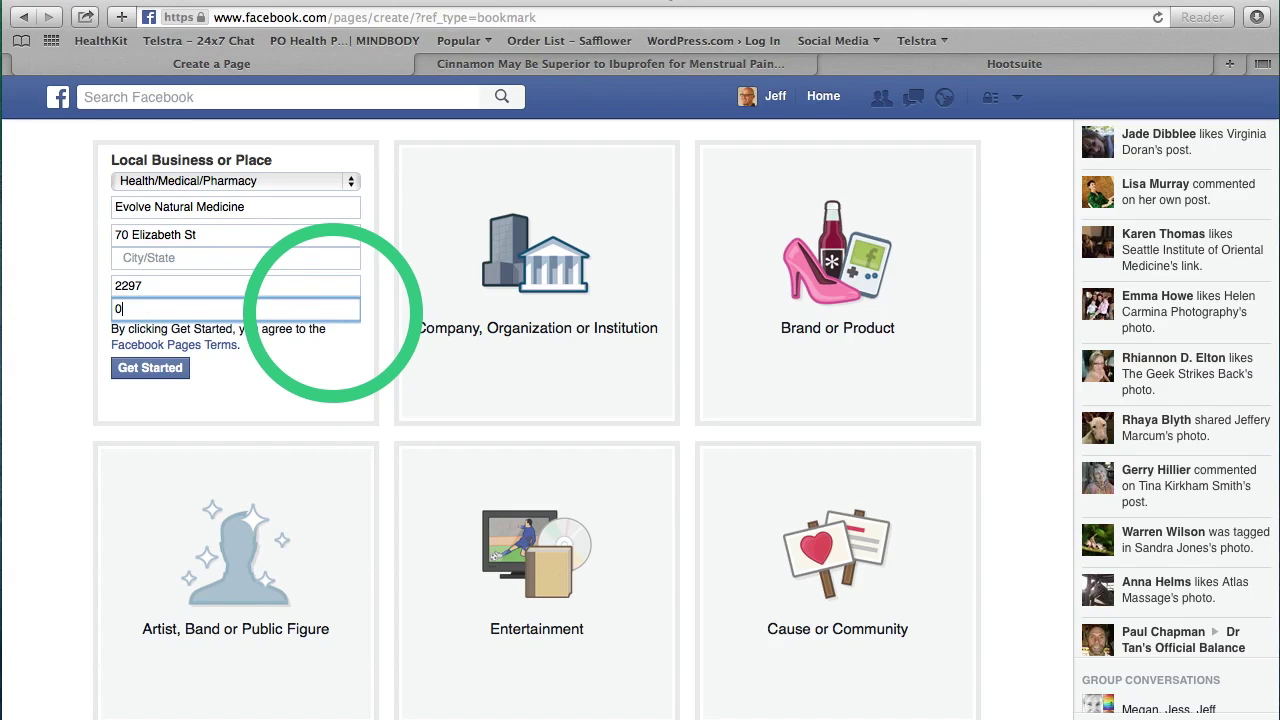
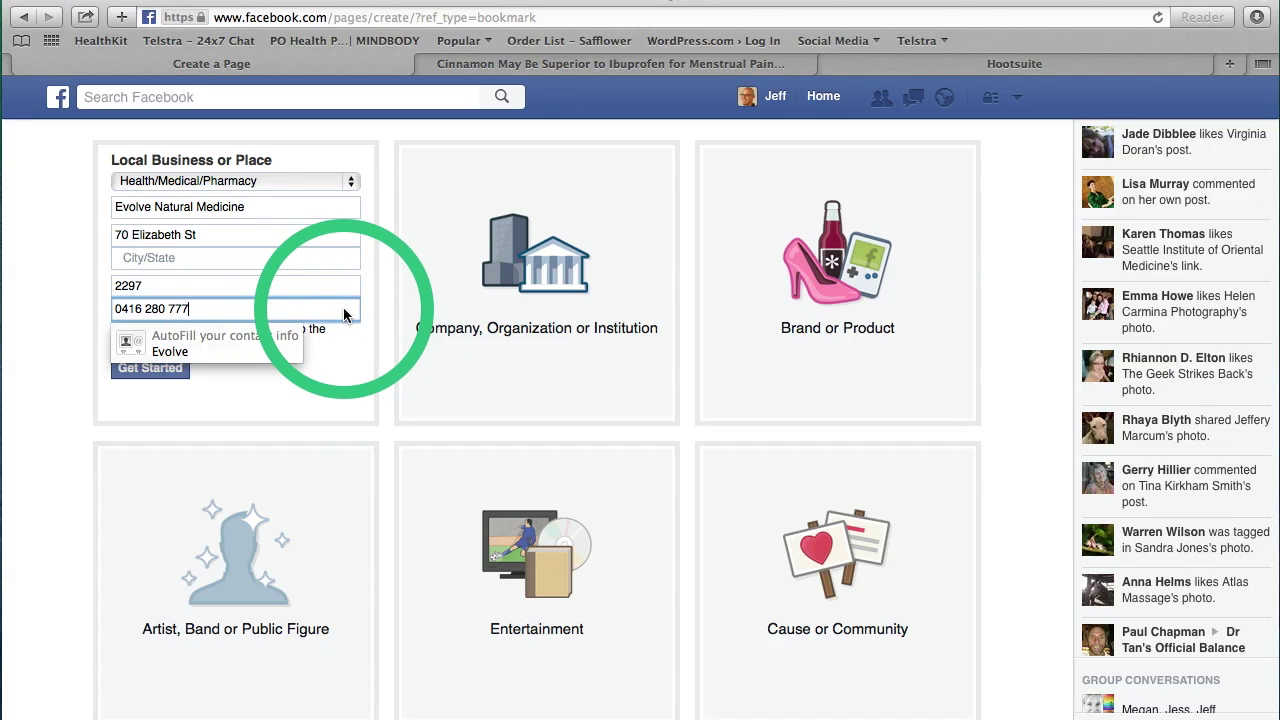
{"action": "left_click", "coordinate": [331, 355]}
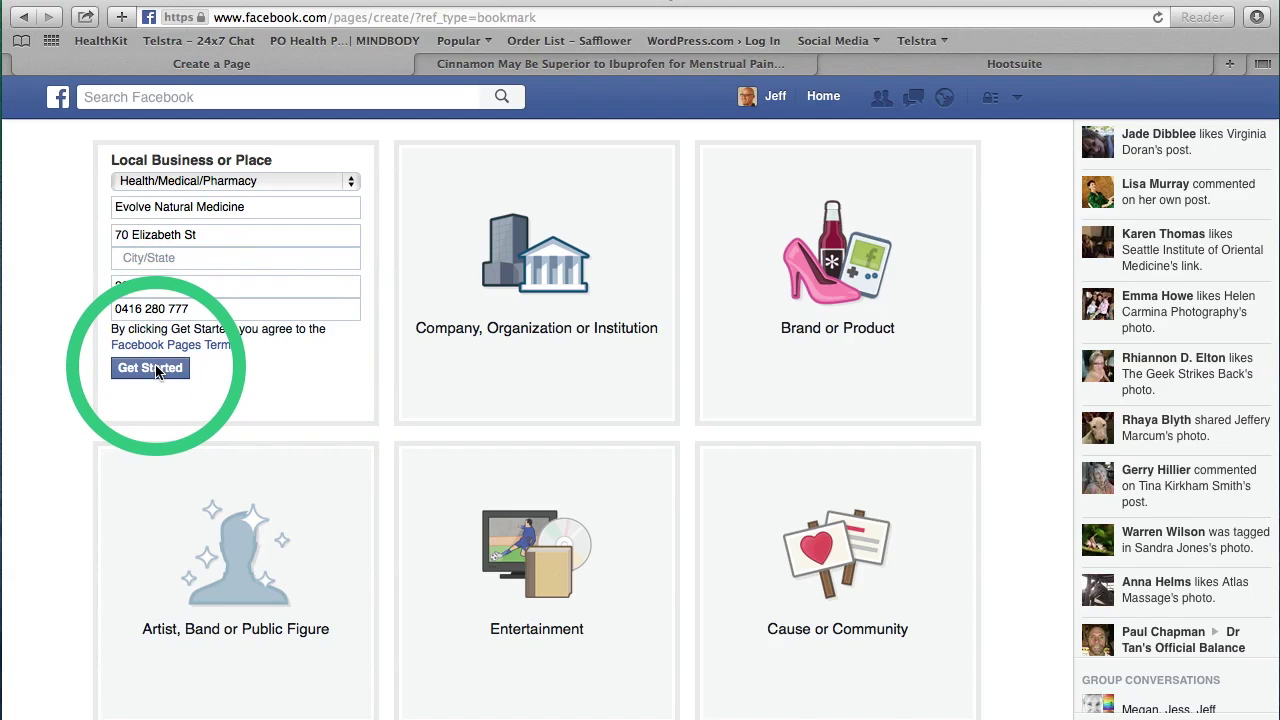
Step: Set the city to Newcastle, New South Wales and create the page
{"action": "left_click", "coordinate": [195, 259]}
{"action": "type", "text": "N"}
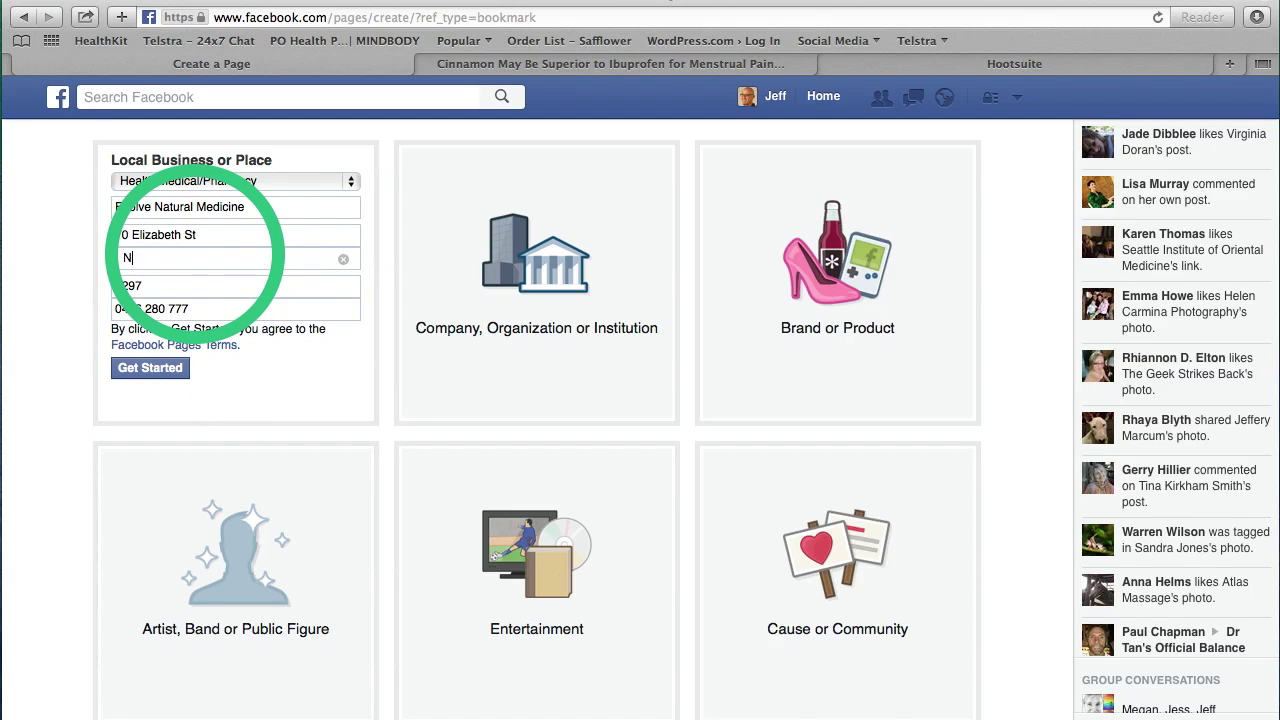
{"action": "type", "text": "ewcastle"}
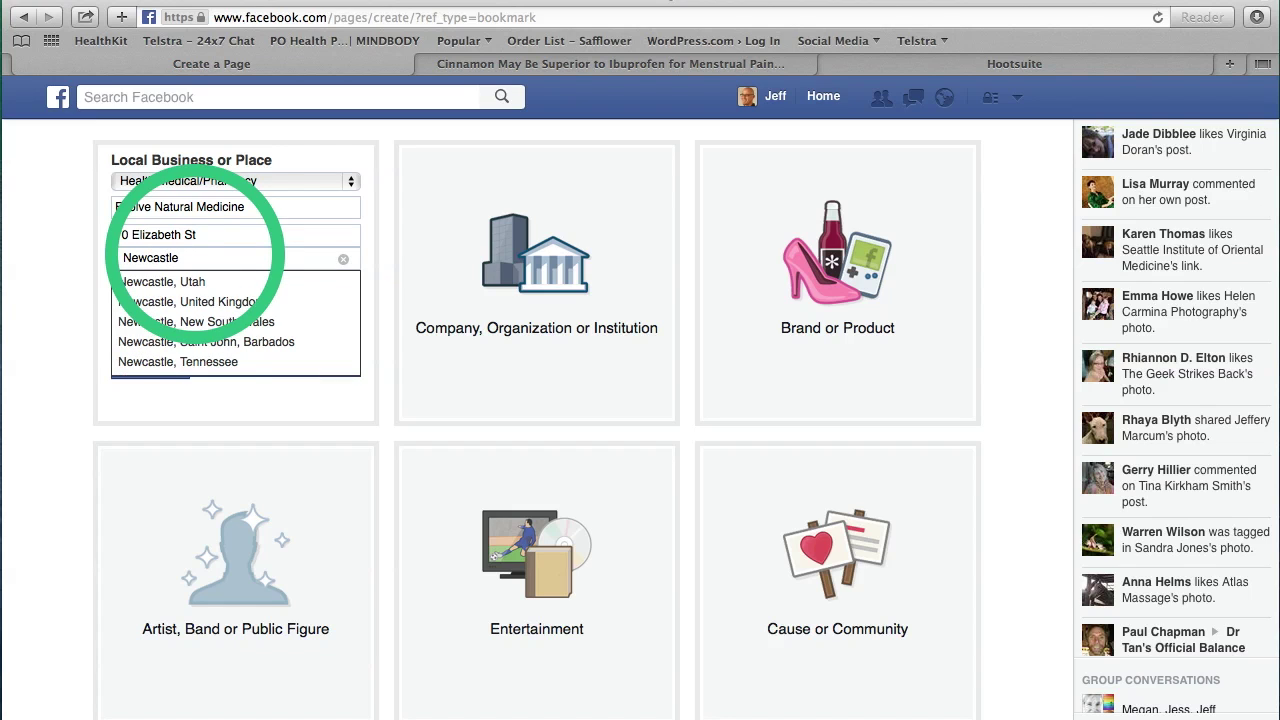
{"action": "left_click", "coordinate": [200, 321]}
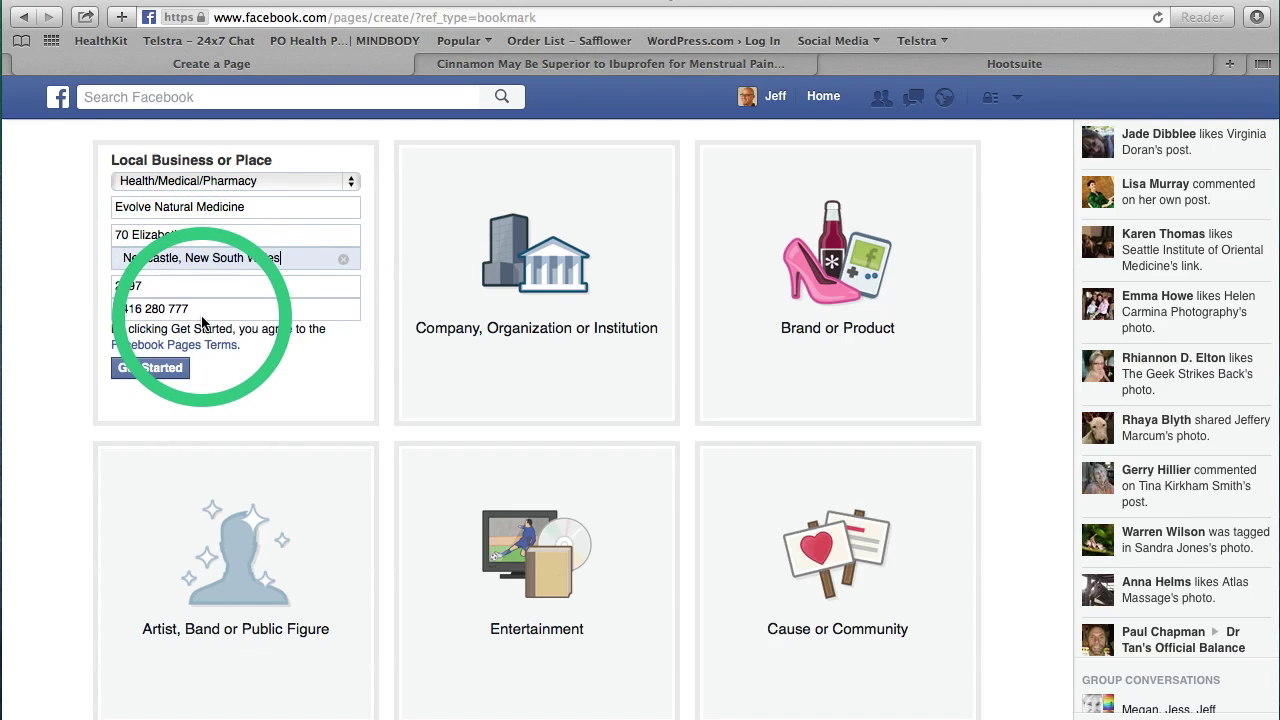
{"action": "left_click", "coordinate": [150, 368]}
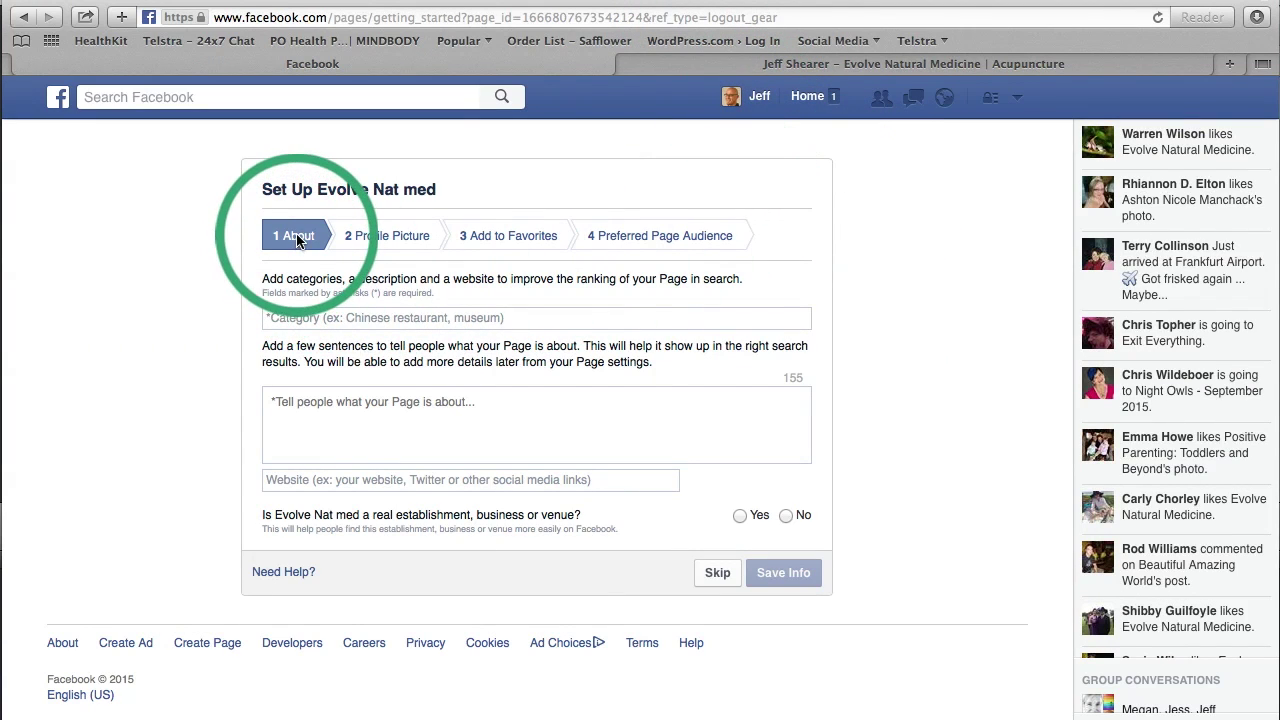
Step: Add categories Acupuncture and 'Diet, exercise and lifestyle advice', then paste the practice description
{"action": "left_click", "coordinate": [315, 318]}
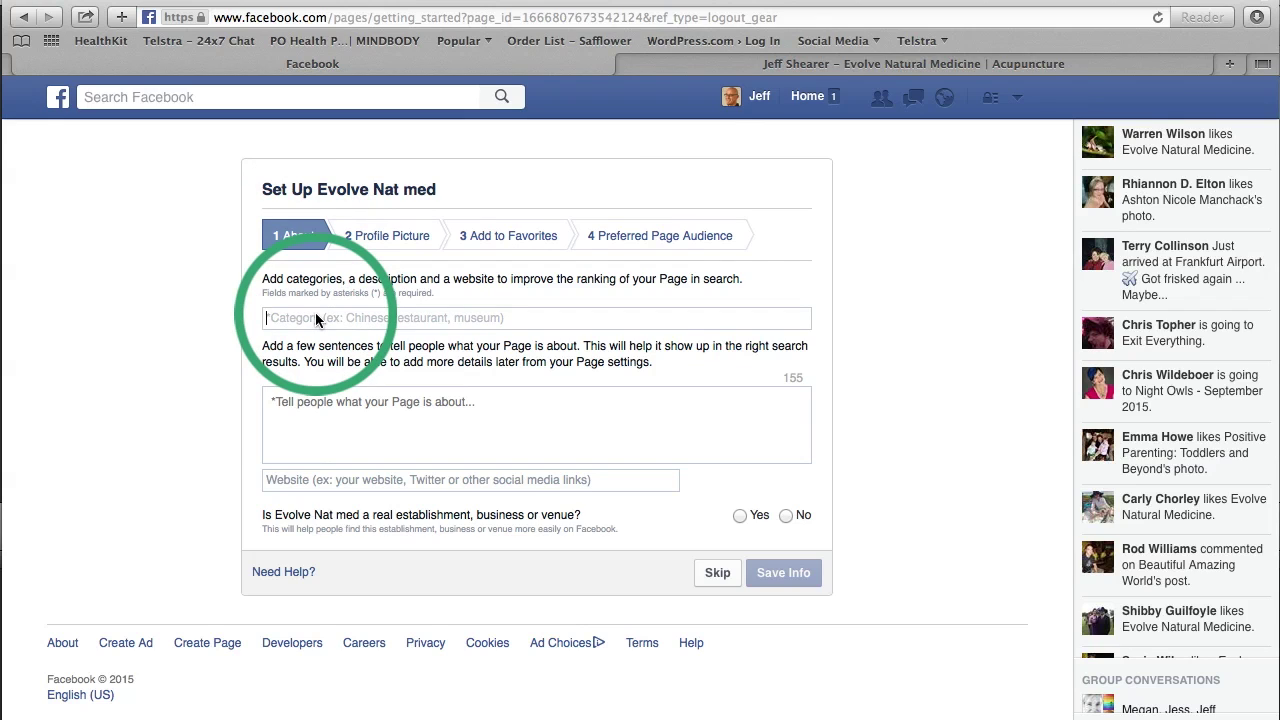
{"action": "type", "text": "Ac"}
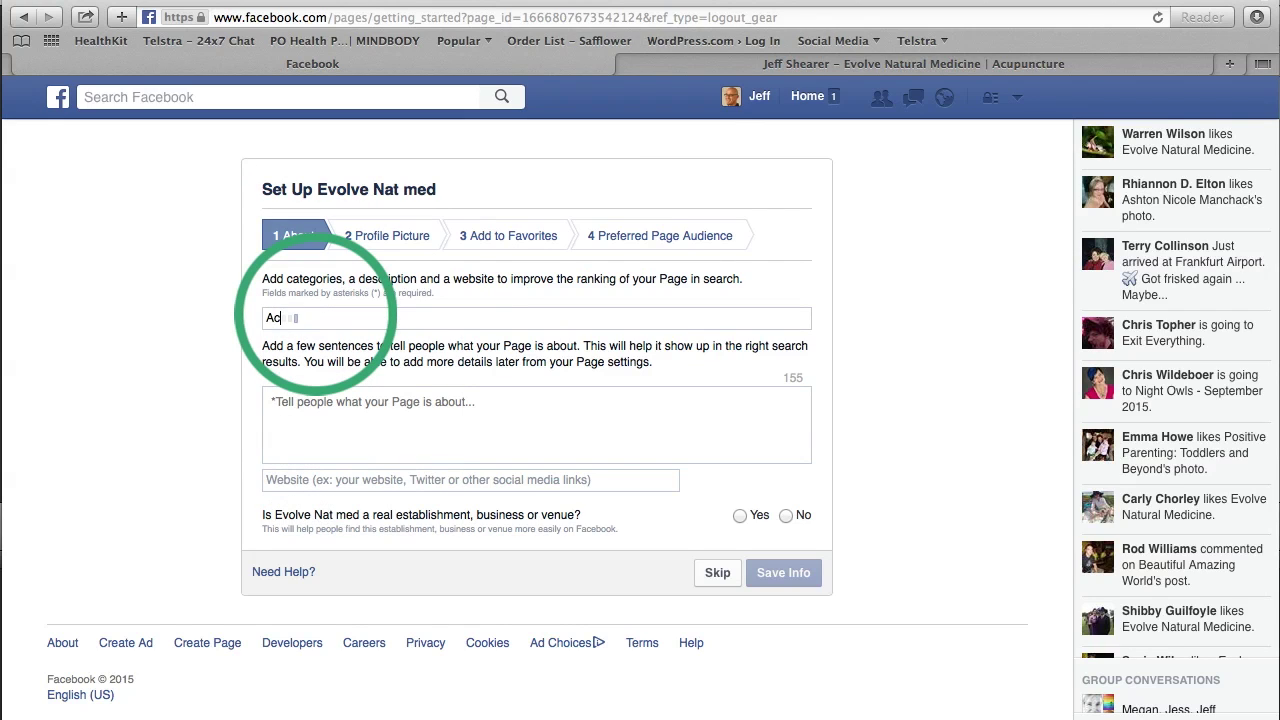
{"action": "type", "text": "upu"}
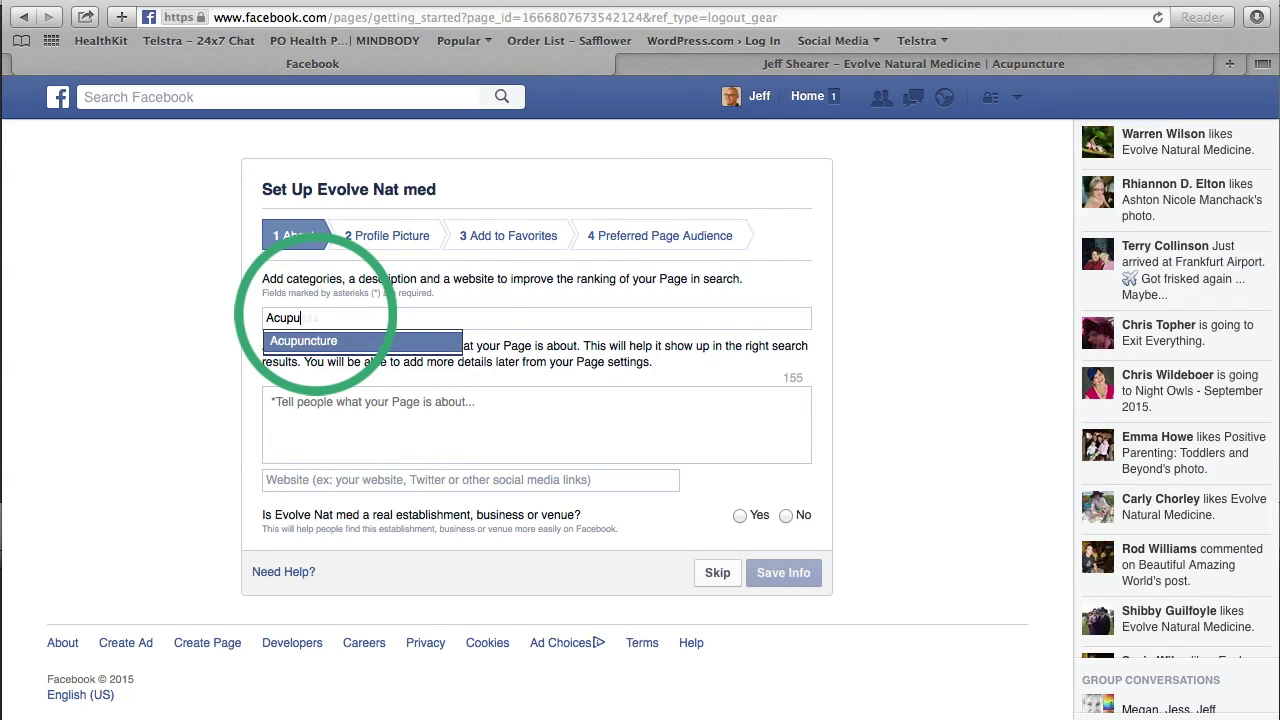
{"action": "left_click", "coordinate": [325, 342]}
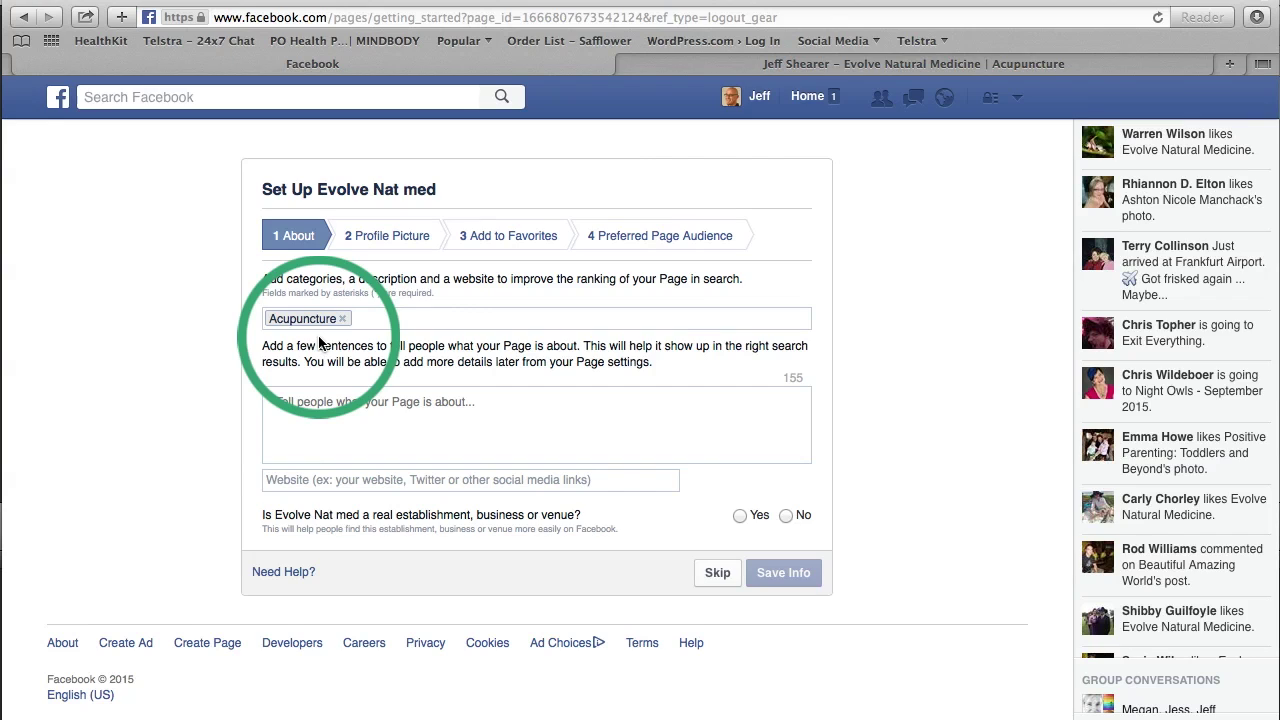
{"action": "type", "text": "Diet, exercise and lifest"}
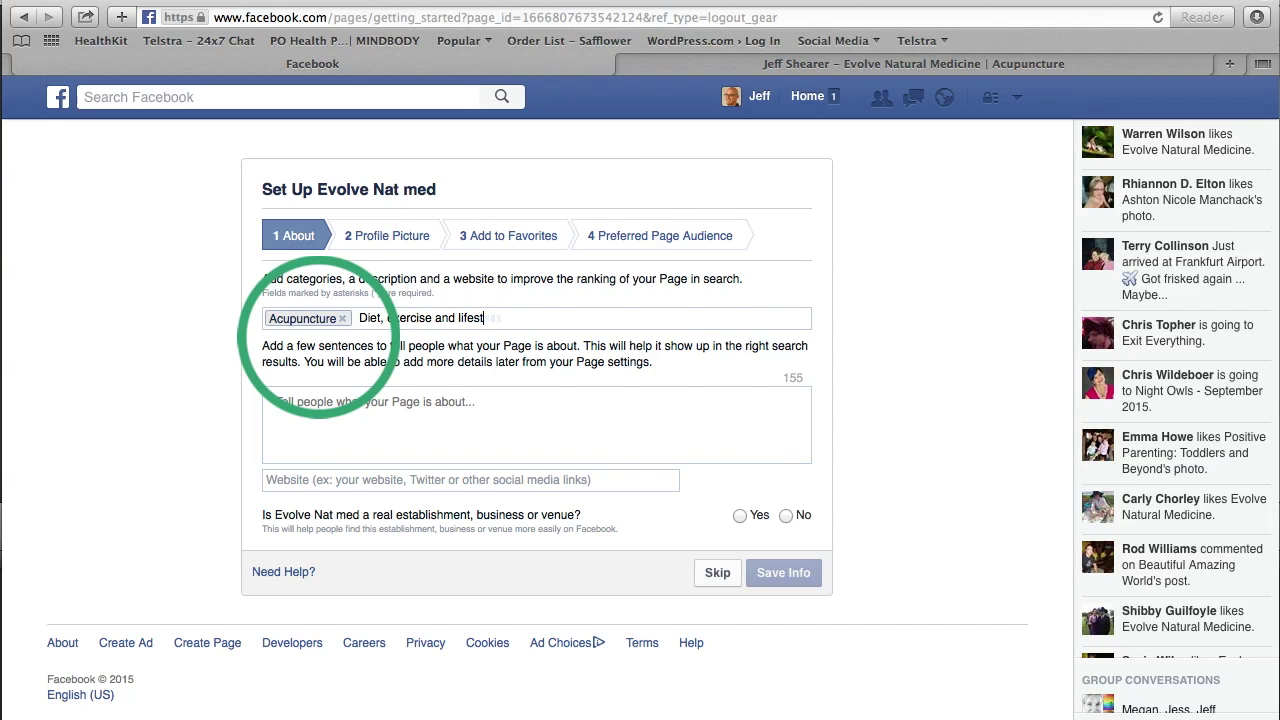
{"action": "type", "text": "yle advice"}
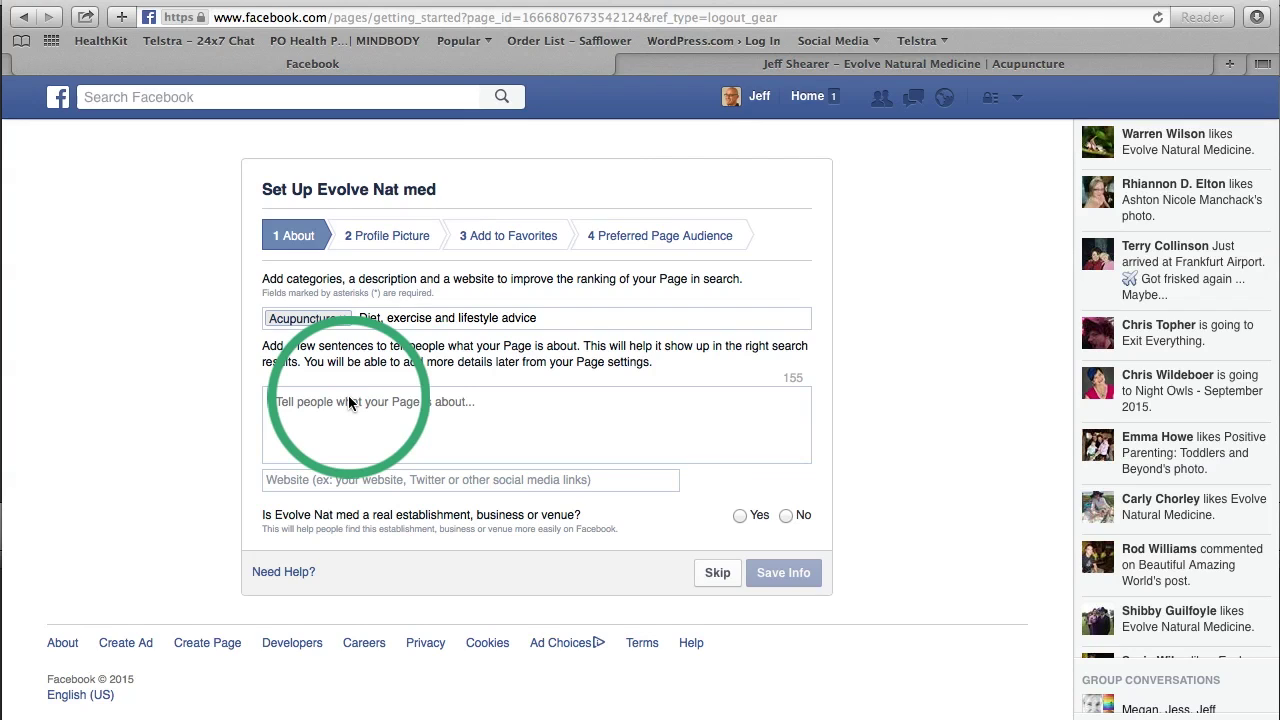
{"action": "type", "text": "I've been in practice since 1995, so you're in excellent hands. I've recently moved to Newcastle (NSW). But over the years I've practiced under the banner o"}
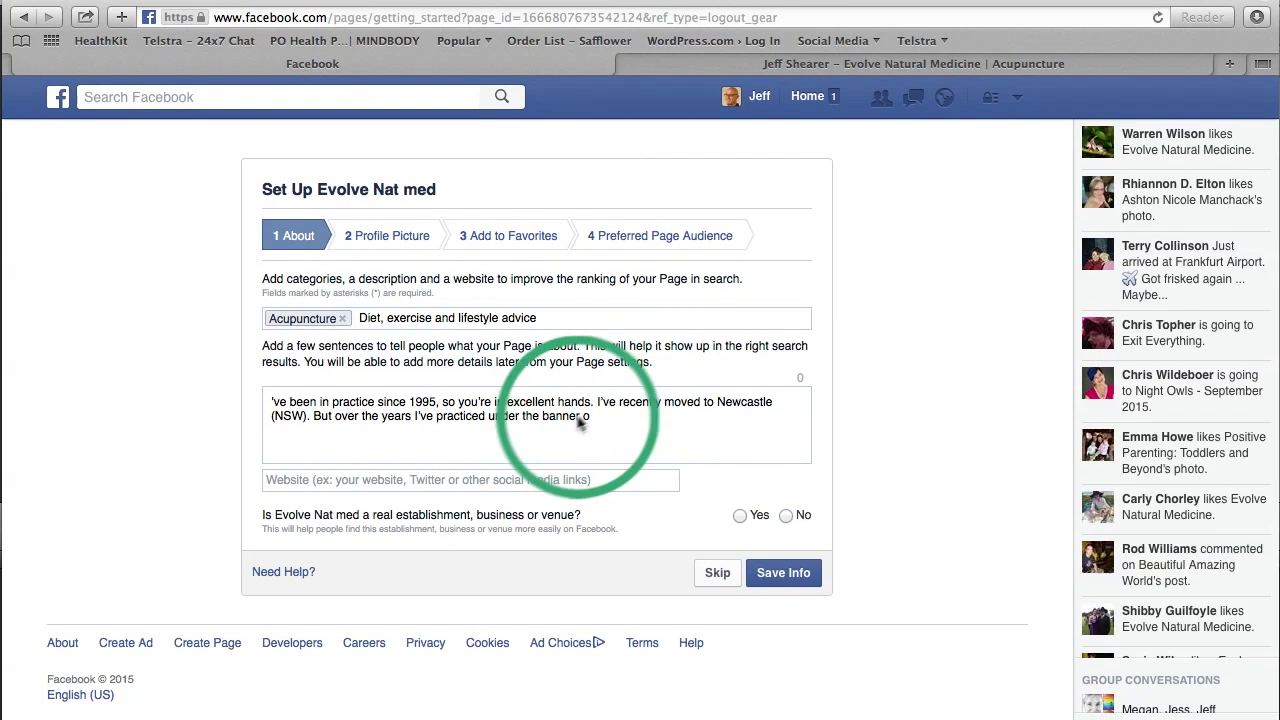
{"action": "left_click", "coordinate": [516, 483]}
{"action": "type", "text": "www"}
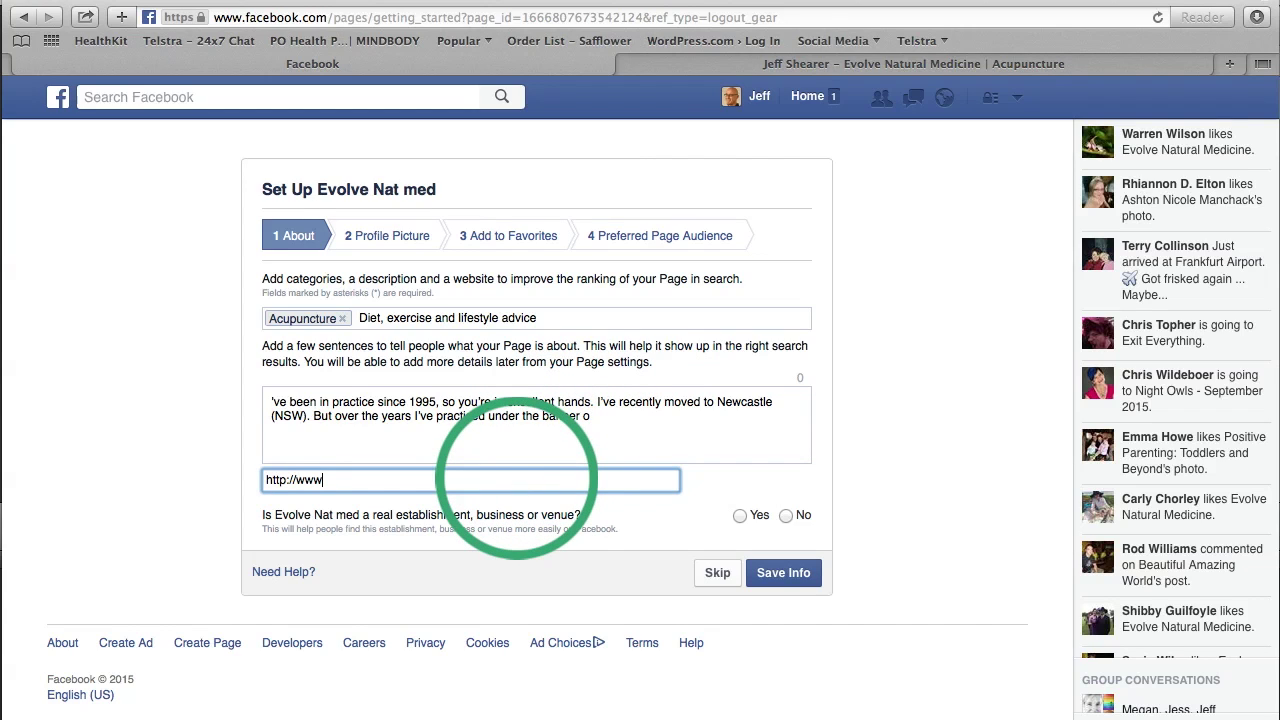
{"action": "type", "text": ".evolvenaturalmedicine.com.au"}
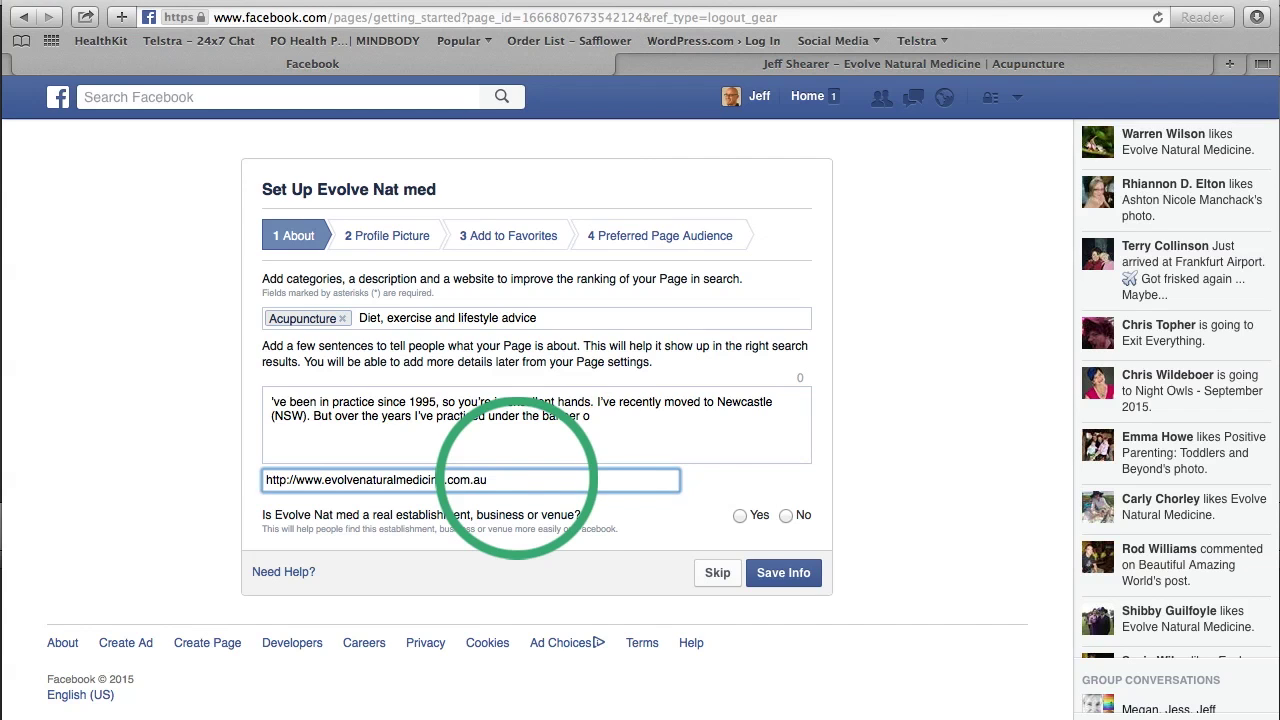
{"action": "left_click", "coordinate": [737, 515]}
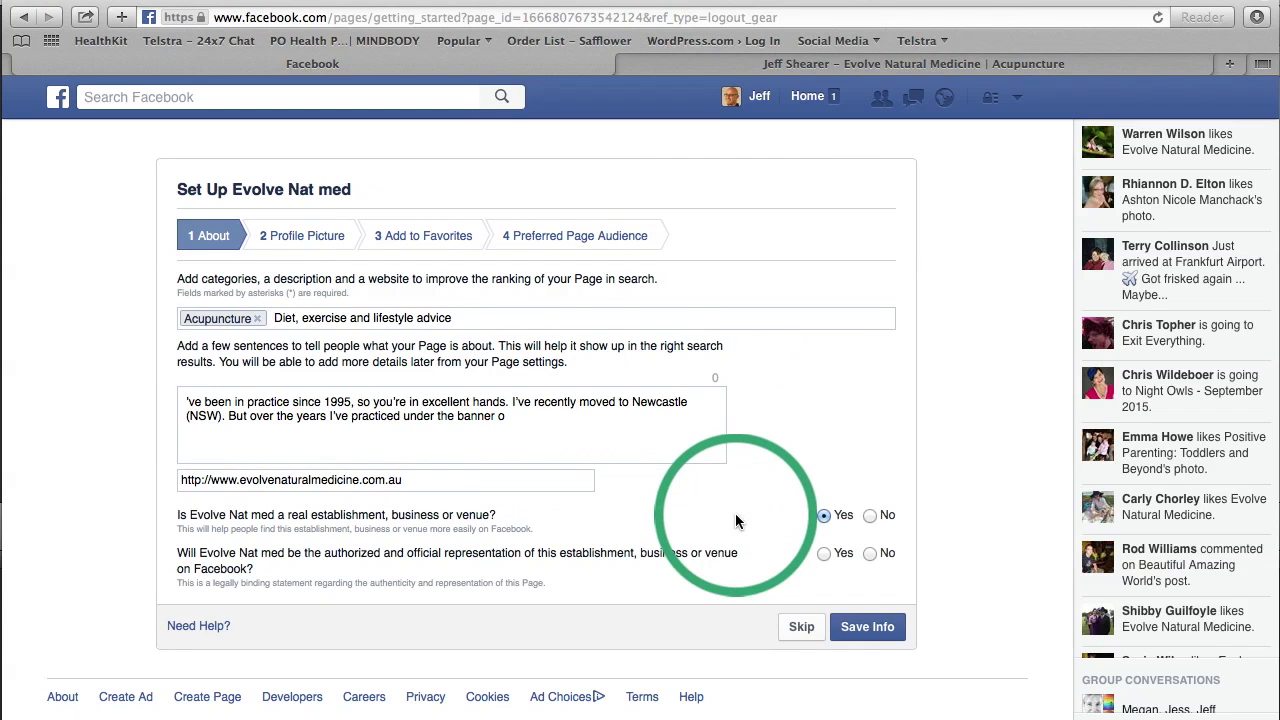
{"action": "left_click", "coordinate": [824, 557]}
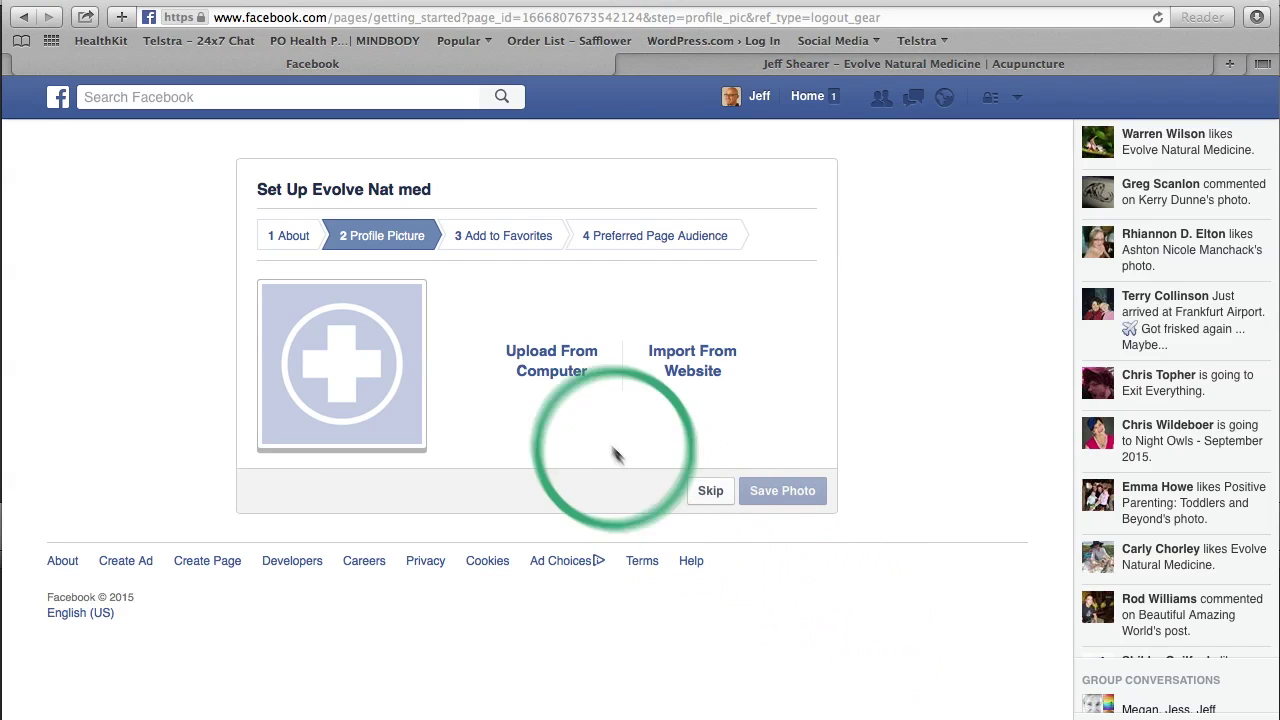
Step: Upload Evolve FB profile.jpg from the computer as the page's profile picture
{"action": "left_click", "coordinate": [556, 355]}
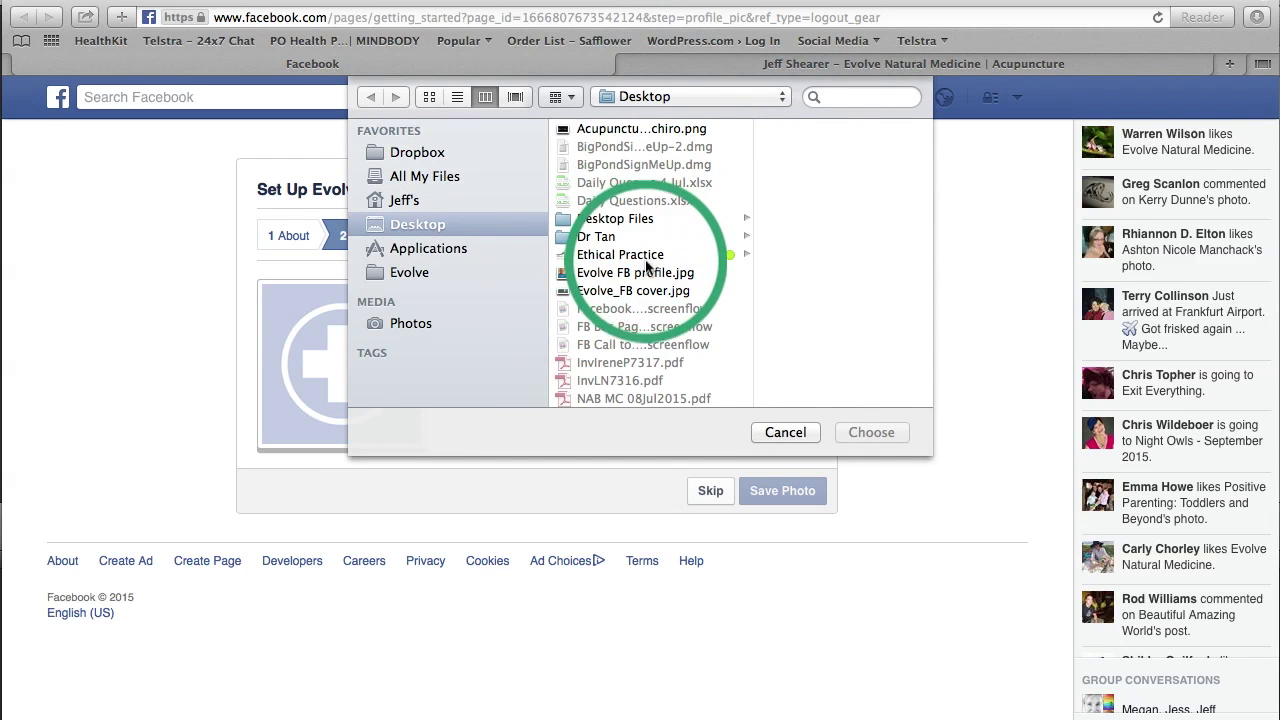
{"action": "left_click", "coordinate": [655, 276]}
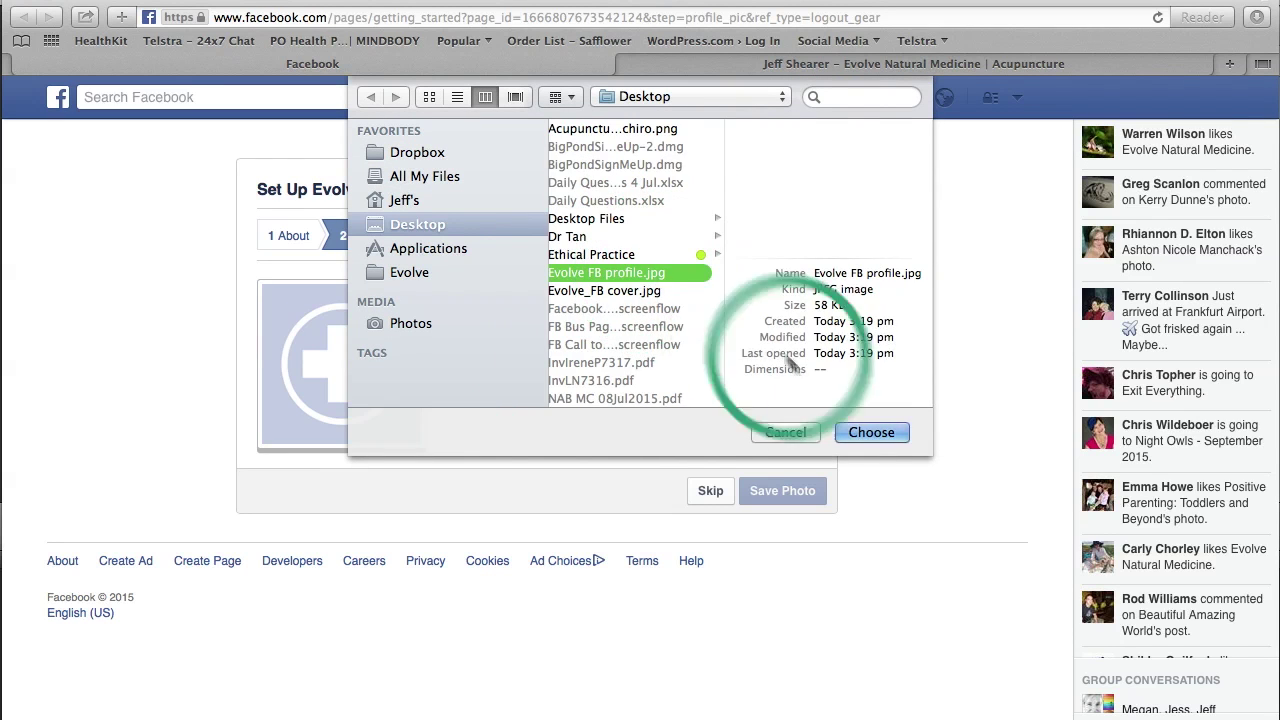
{"action": "left_click", "coordinate": [873, 433]}
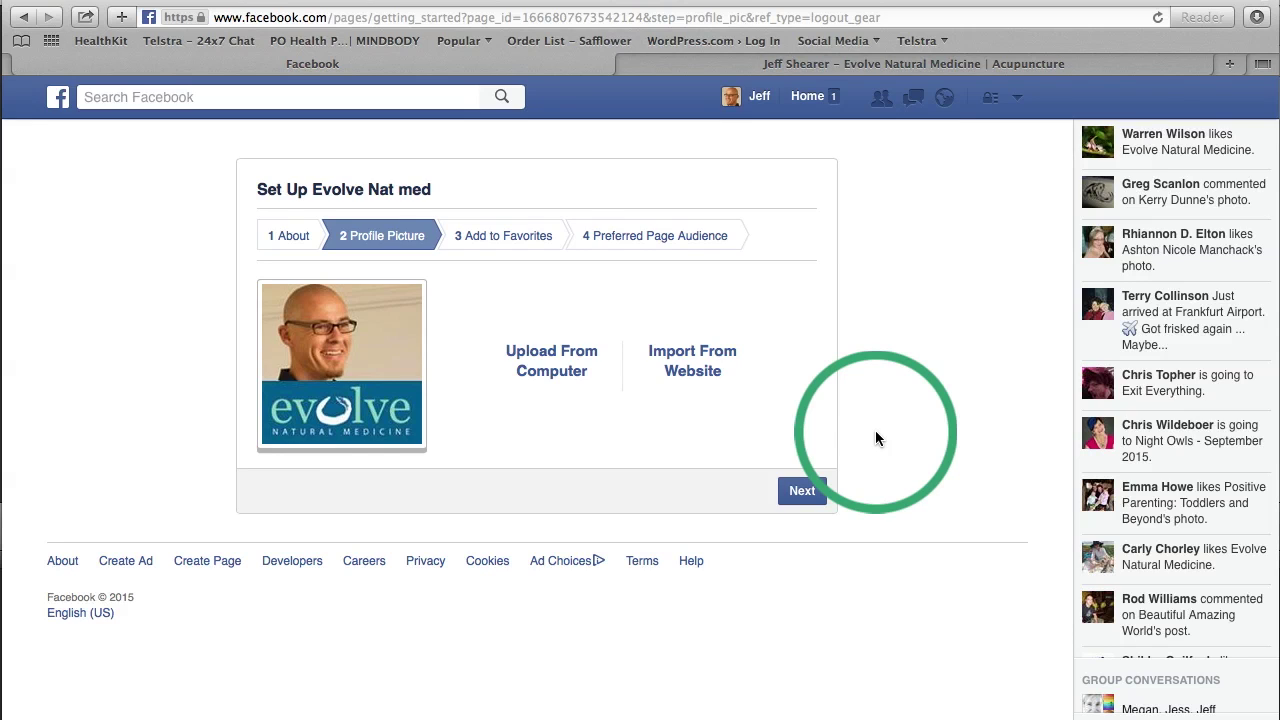
{"action": "left_click", "coordinate": [802, 491]}
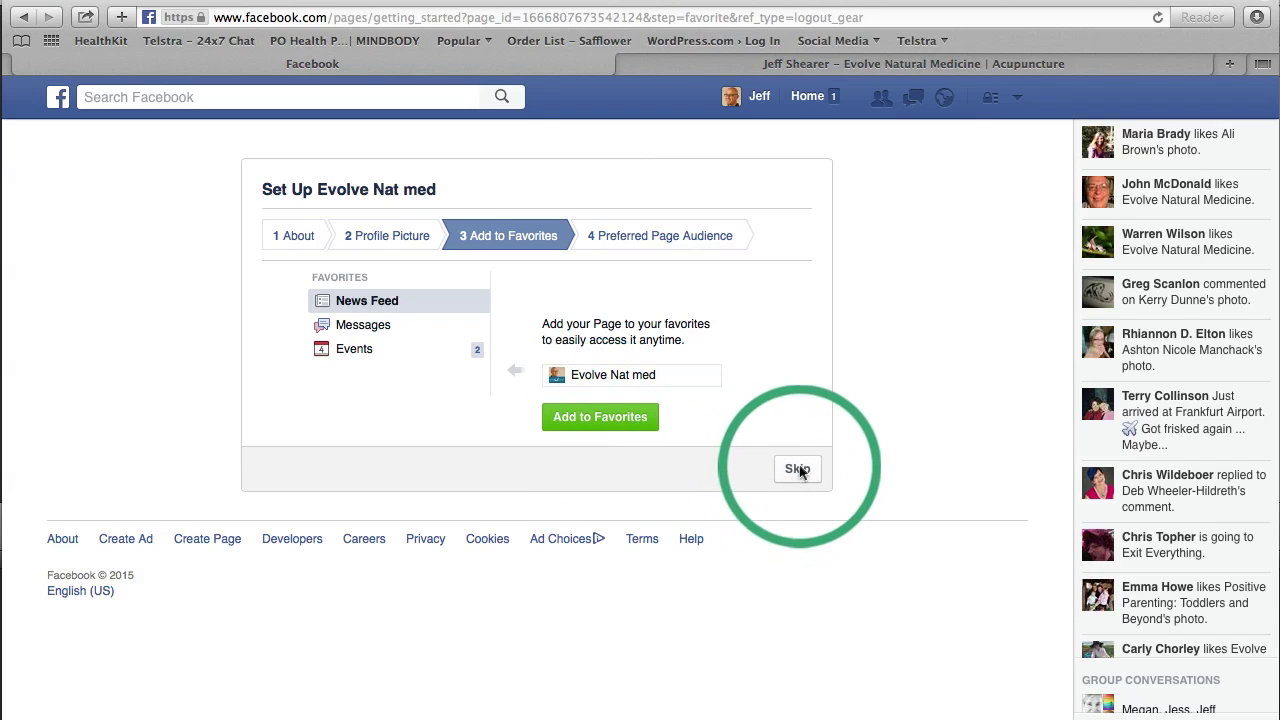
Step: Skip adding the page to favorites
{"action": "left_click", "coordinate": [797, 468]}
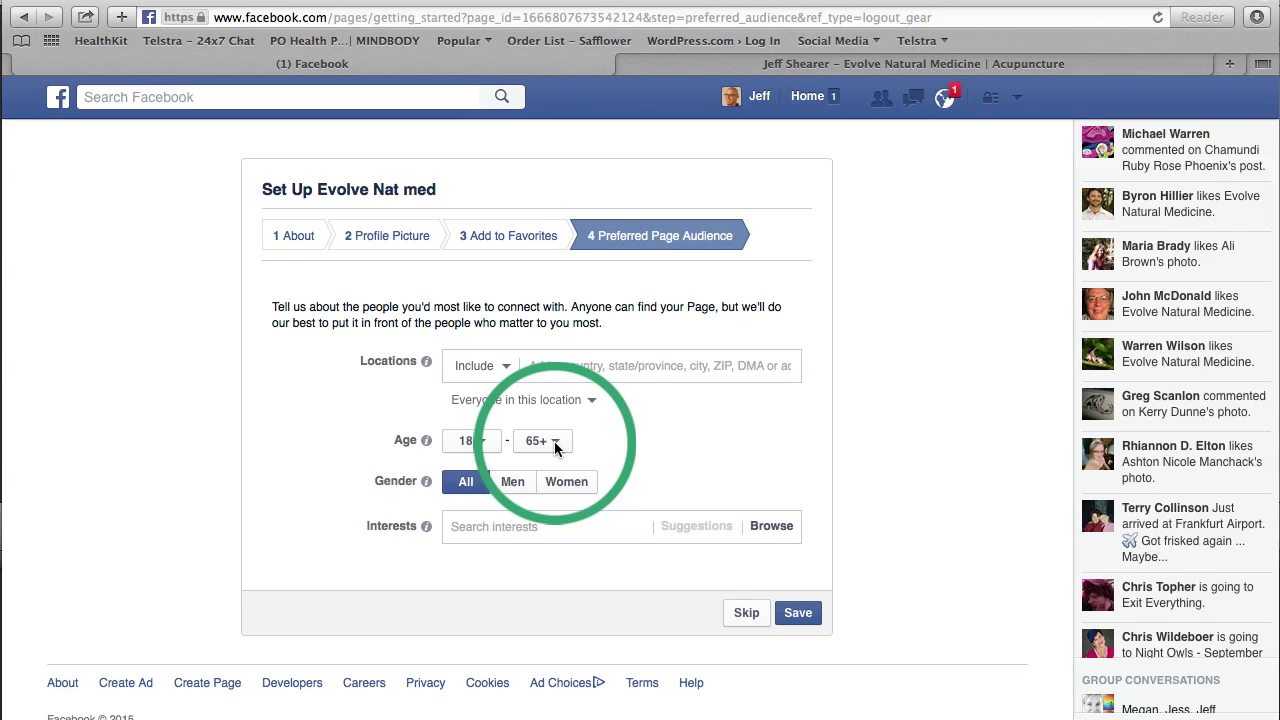
Step: Target everyone in Newcastle, New South Wales within a 50-mile radius
{"action": "left_click", "coordinate": [613, 367]}
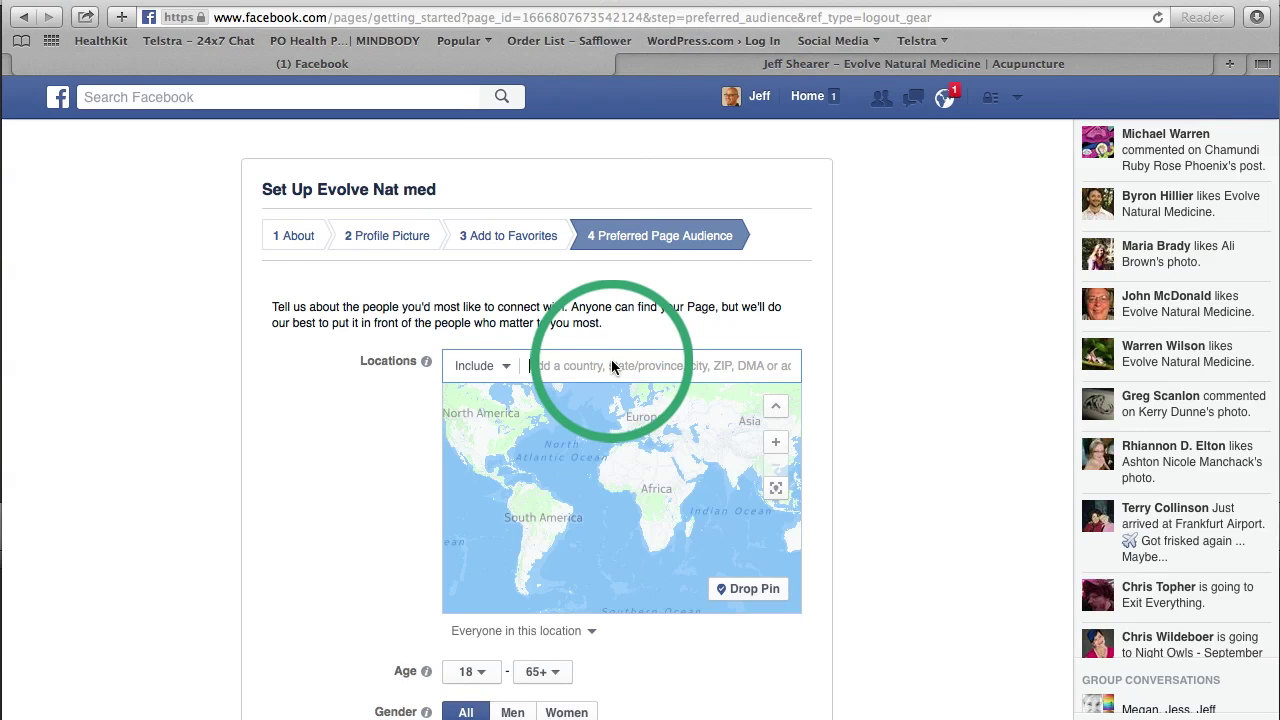
{"action": "type", "text": "New"}
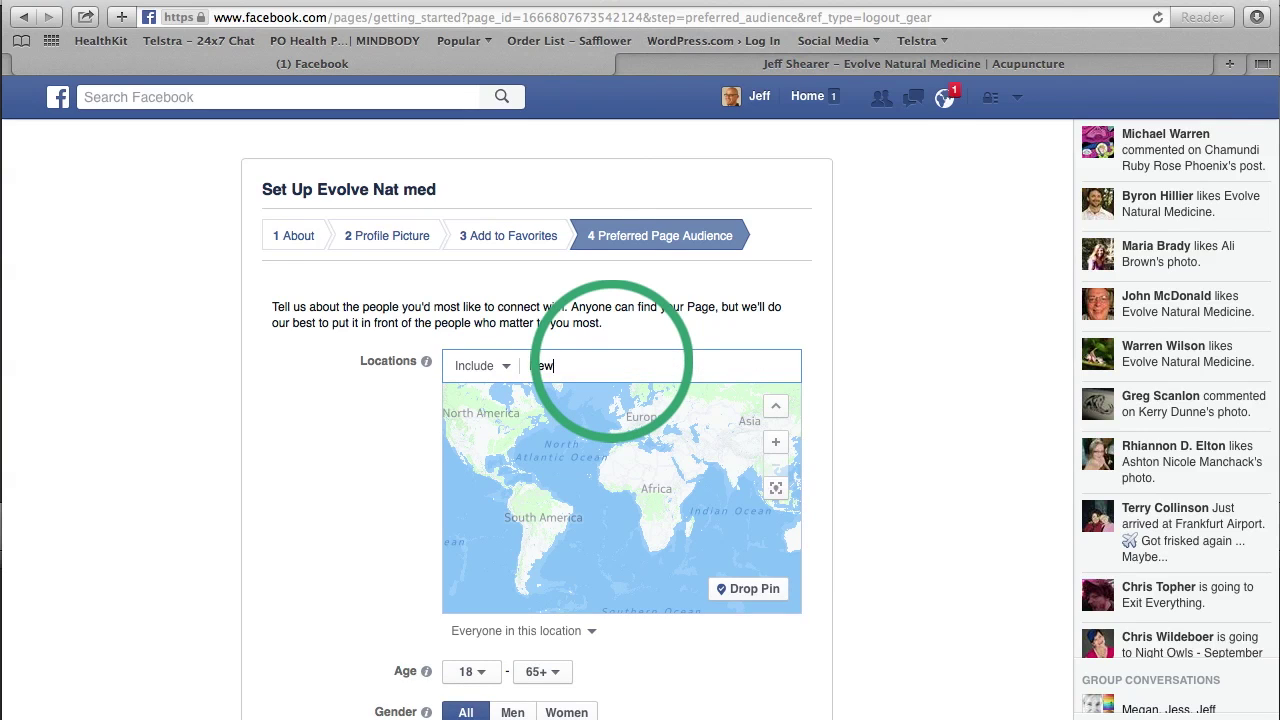
{"action": "type", "text": "castle"}
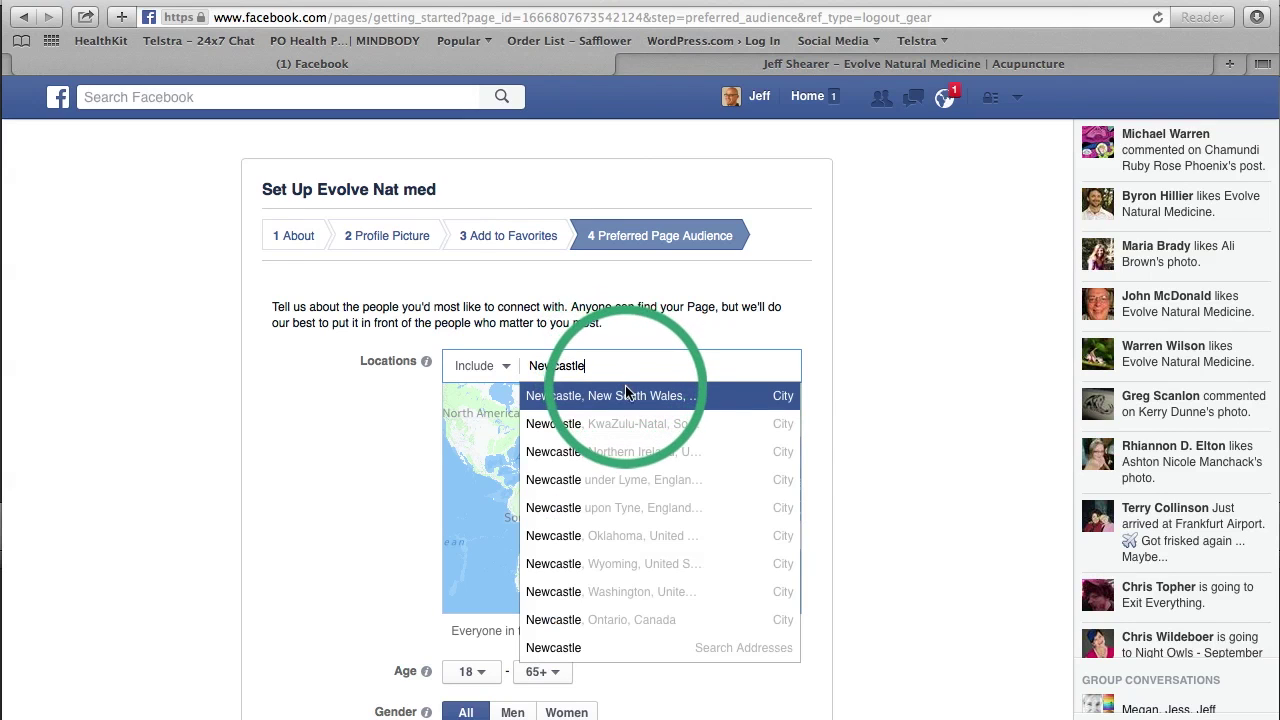
{"action": "left_click", "coordinate": [628, 397]}
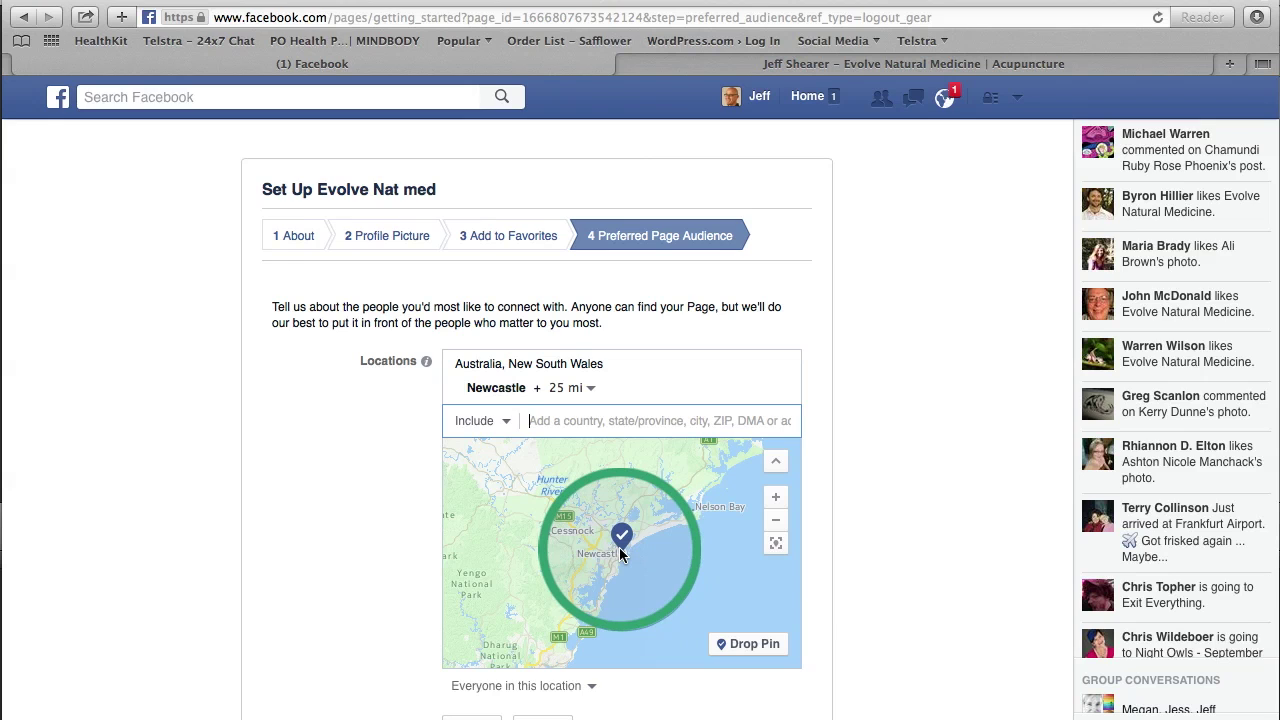
{"action": "left_click", "coordinate": [591, 387]}
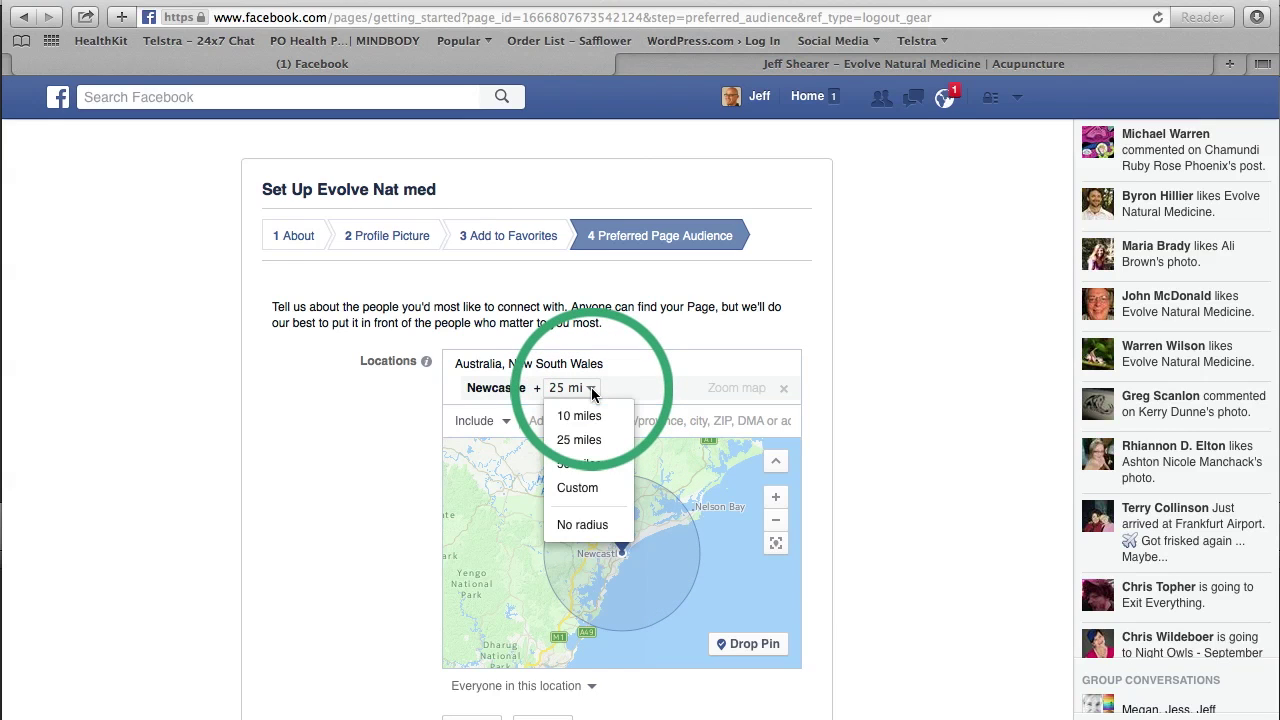
{"action": "left_click", "coordinate": [588, 463]}
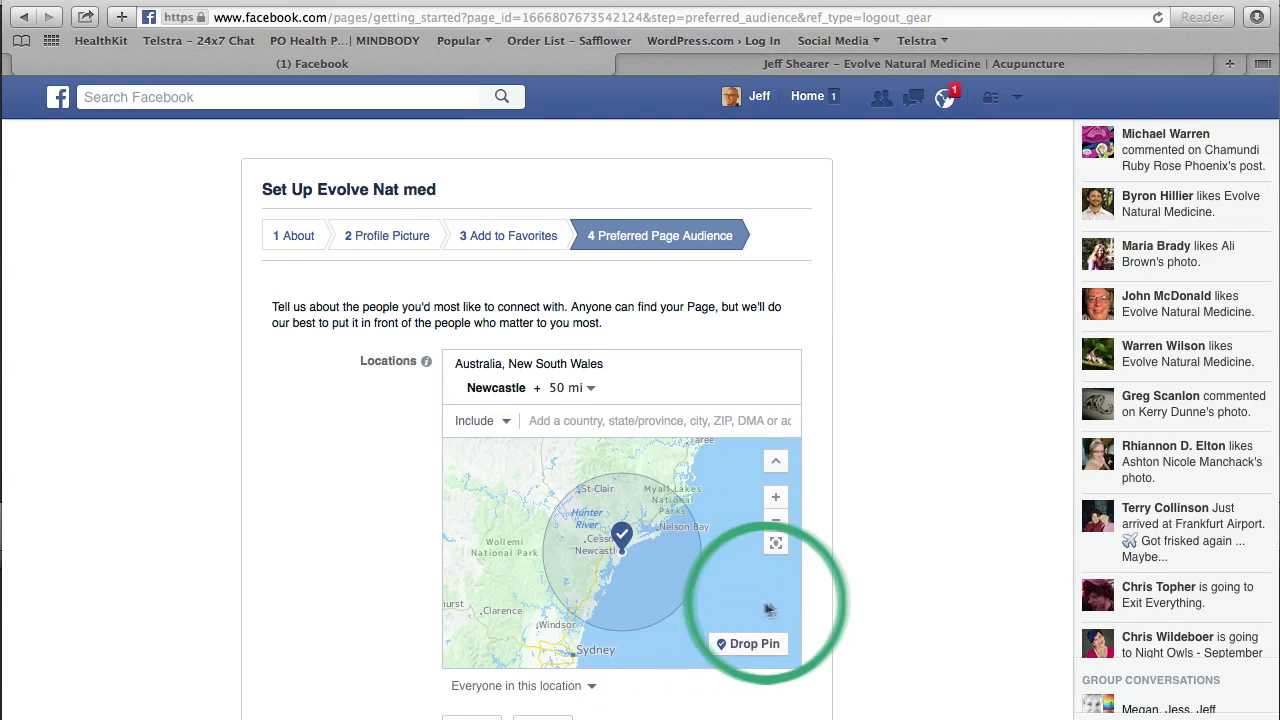
{"action": "scroll", "coordinate": [855, 595], "scroll_direction": "down", "scroll_amount": 5}
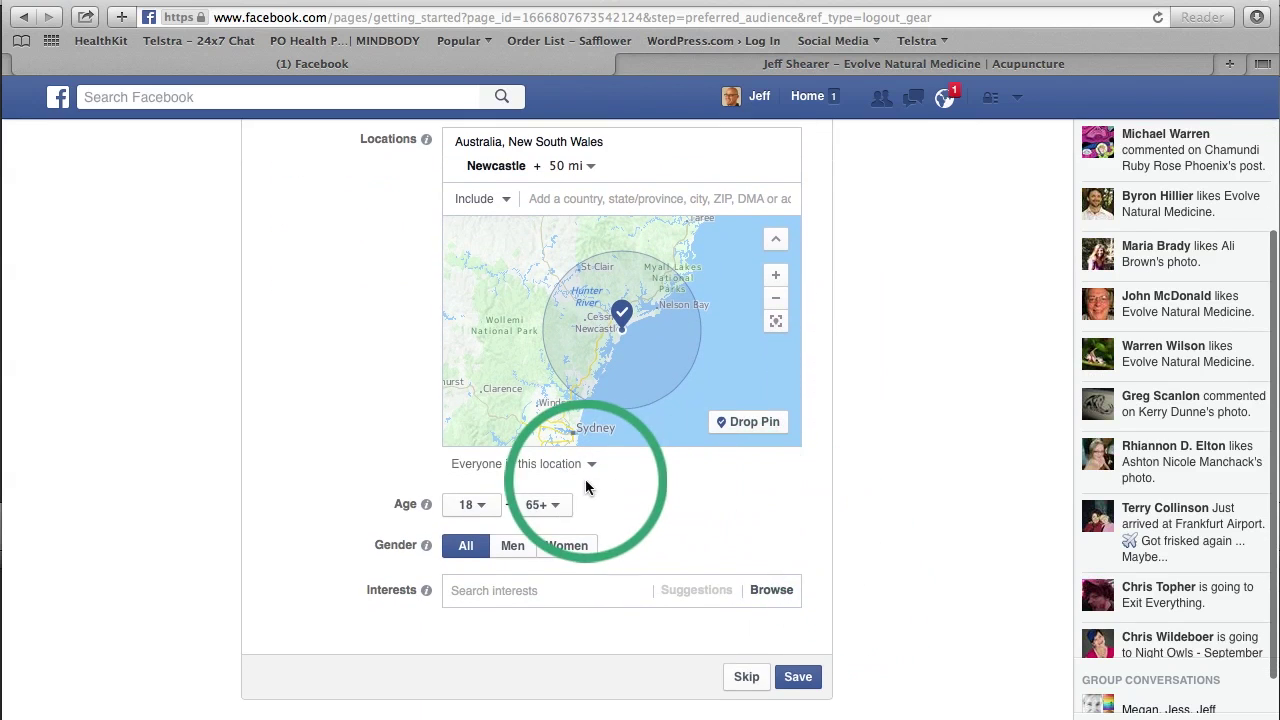
{"action": "left_click", "coordinate": [590, 466]}
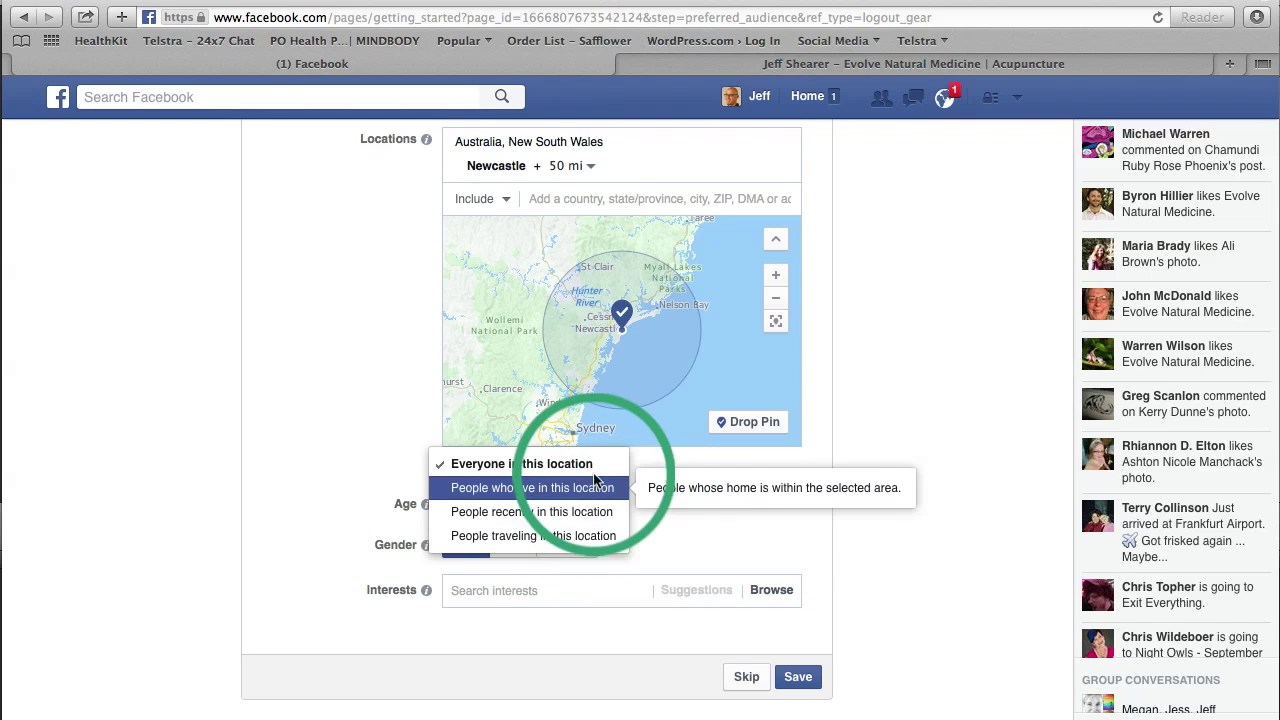
{"action": "left_click", "coordinate": [590, 466]}
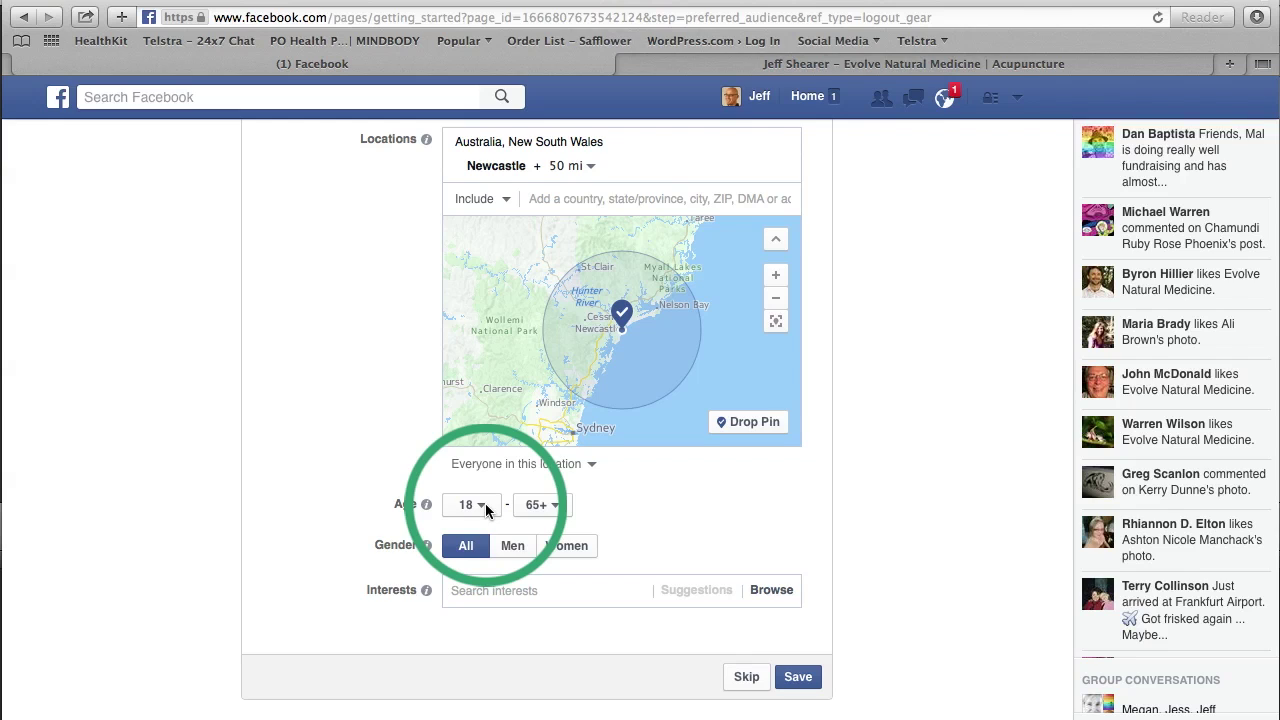
Step: Lower the audience's minimum age from 18 to 13
{"action": "left_click", "coordinate": [486, 507]}
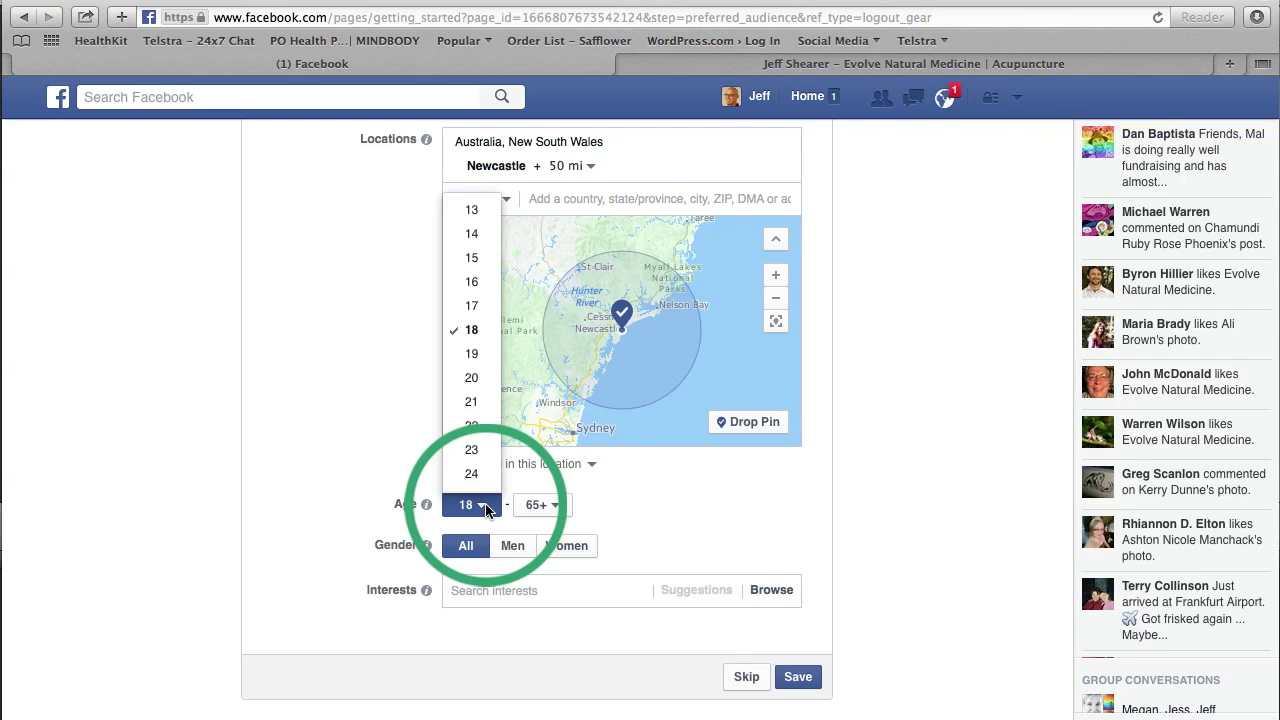
{"action": "left_click", "coordinate": [471, 211]}
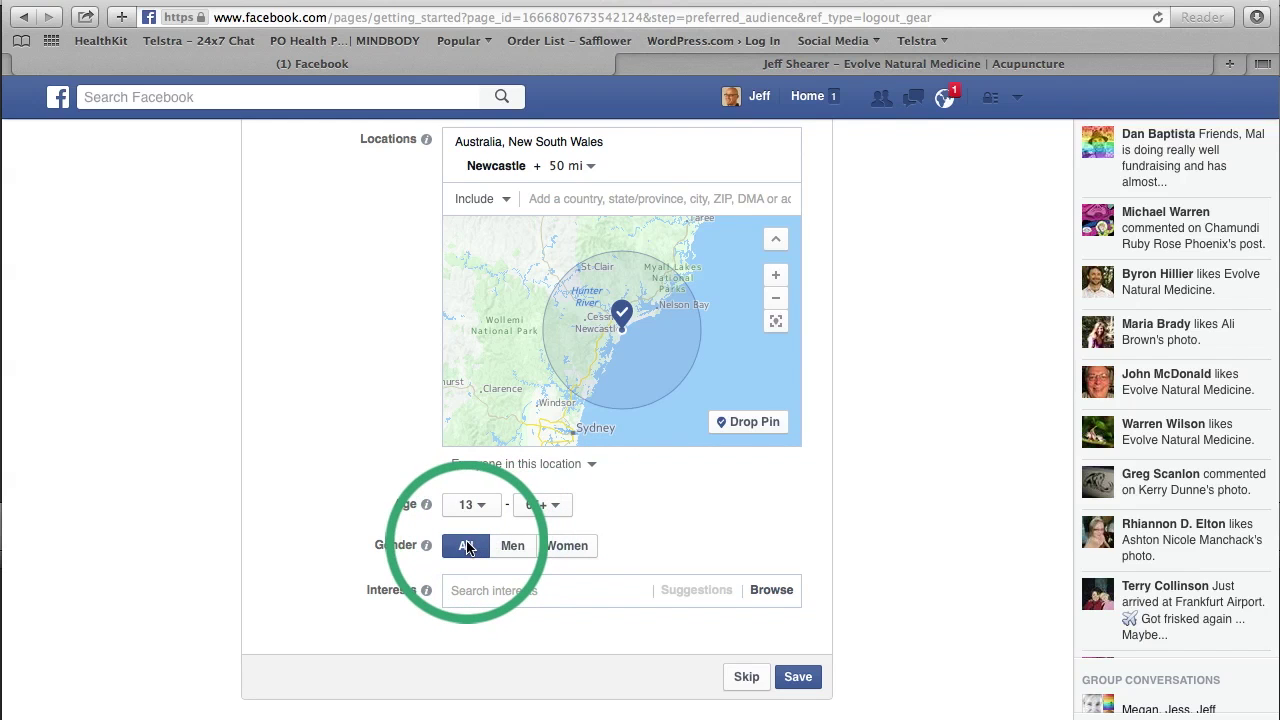
{"action": "scroll", "coordinate": [897, 469], "scroll_direction": "down", "scroll_amount": 2}
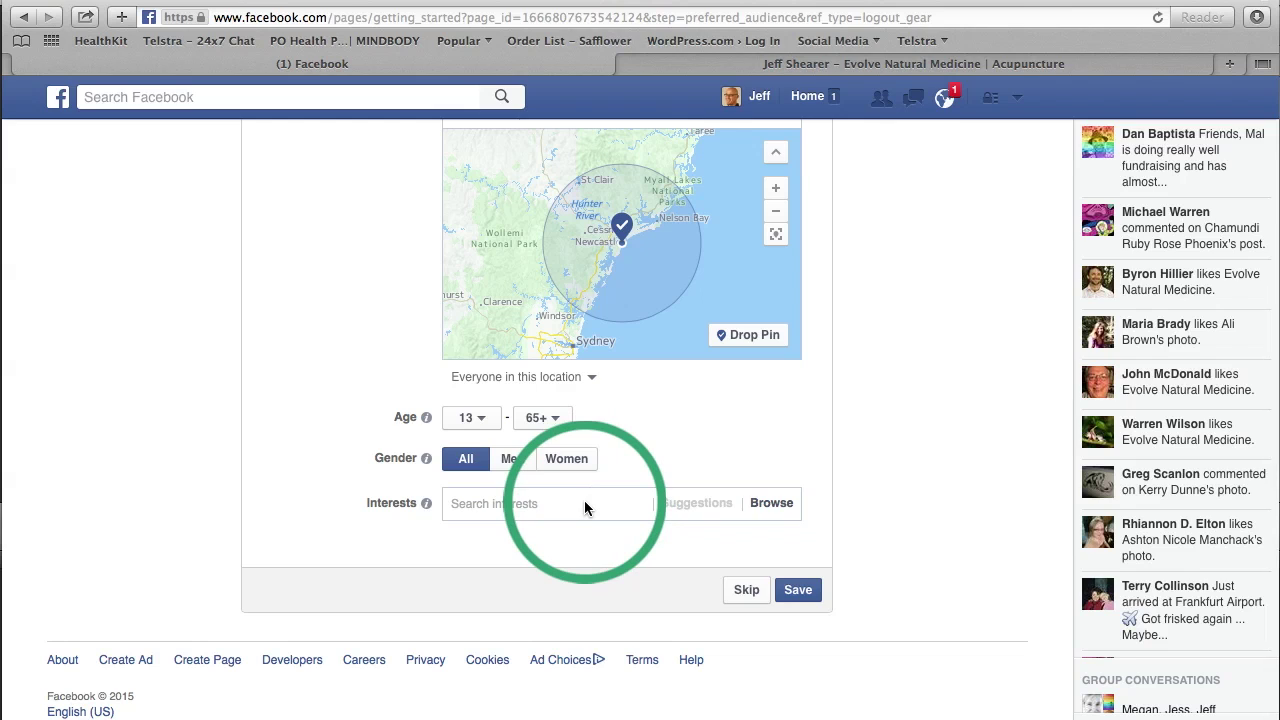
Step: Browse the audience interest categories and expand Fitness and wellness
{"action": "left_click", "coordinate": [585, 503]}
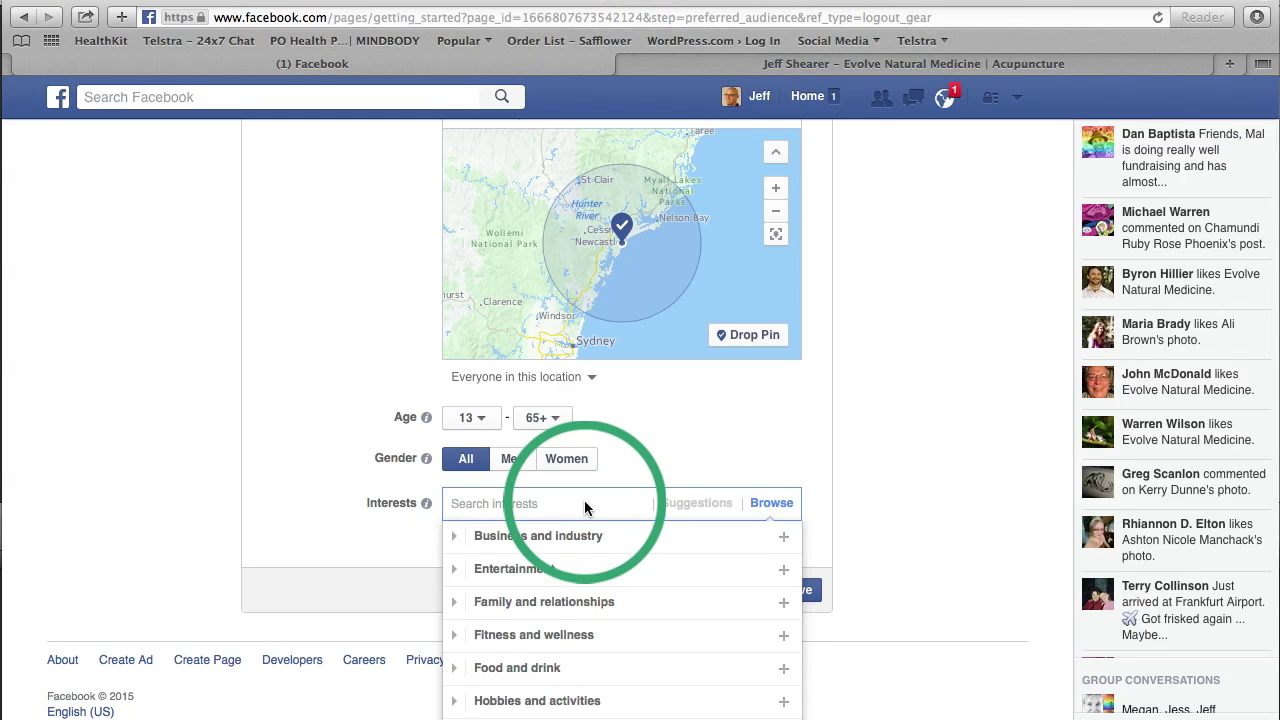
{"action": "mouse_move", "coordinate": [592, 538]}
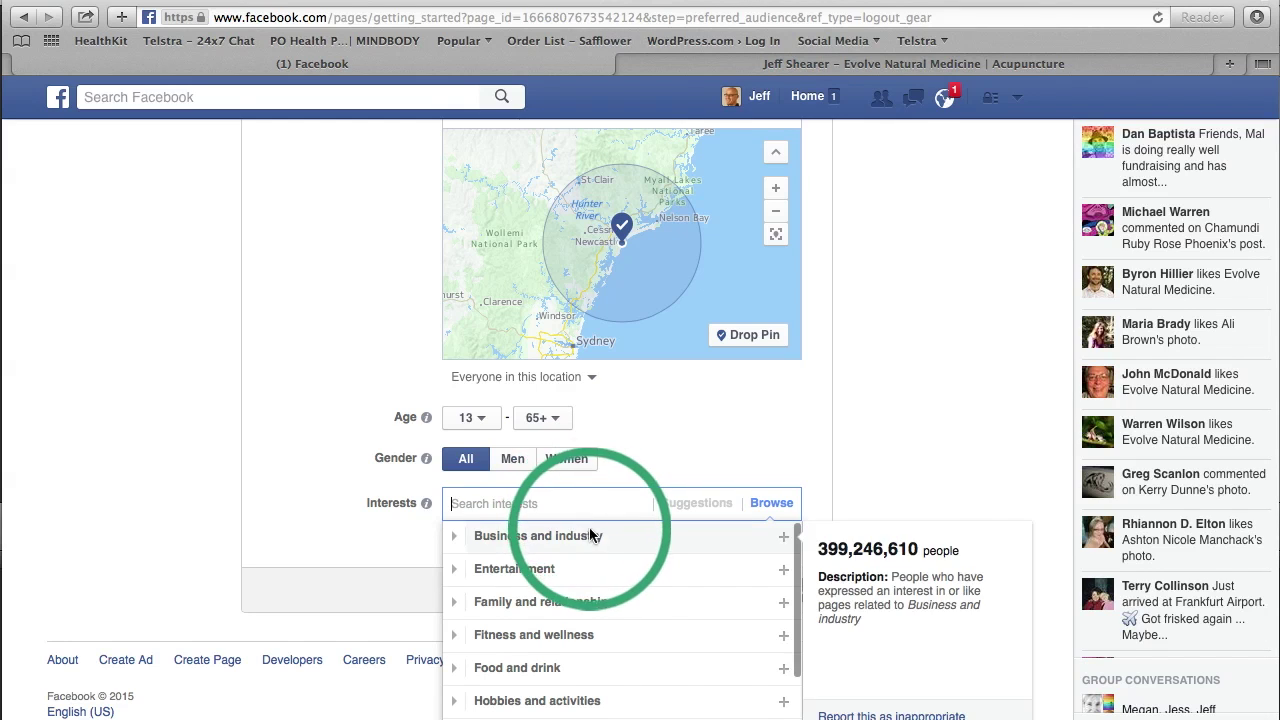
{"action": "mouse_move", "coordinate": [562, 568]}
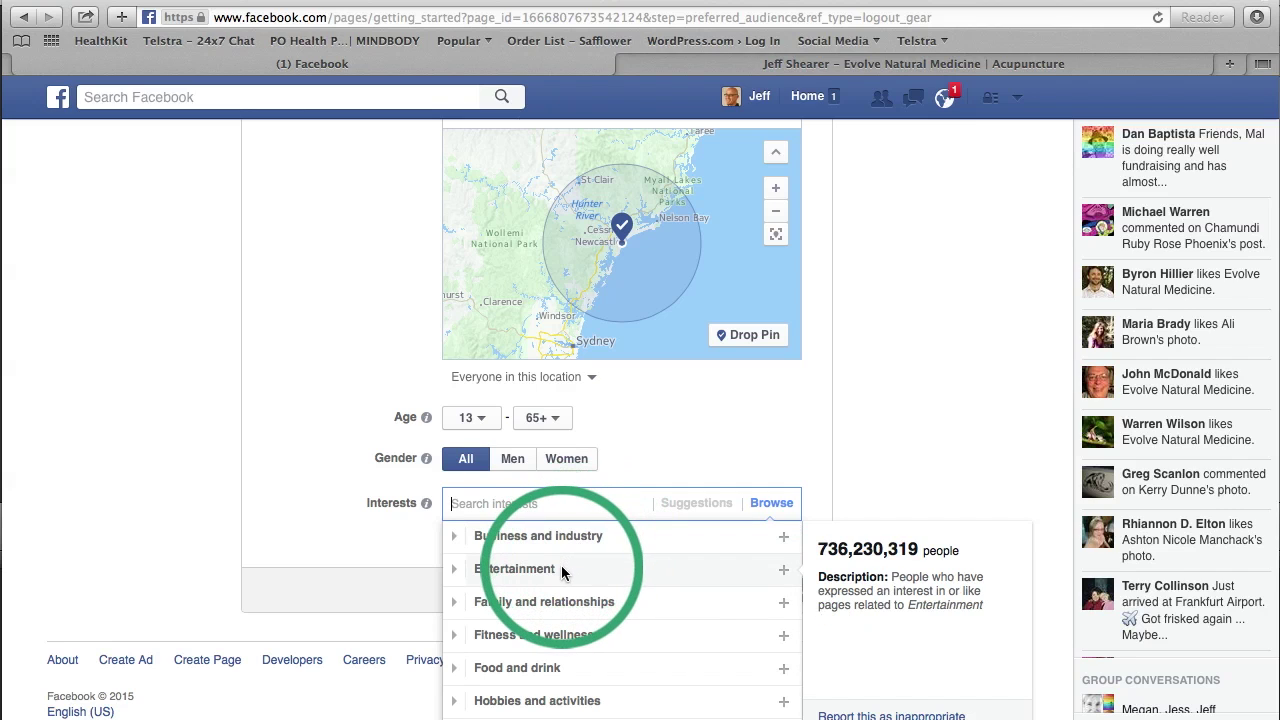
{"action": "mouse_move", "coordinate": [575, 640]}
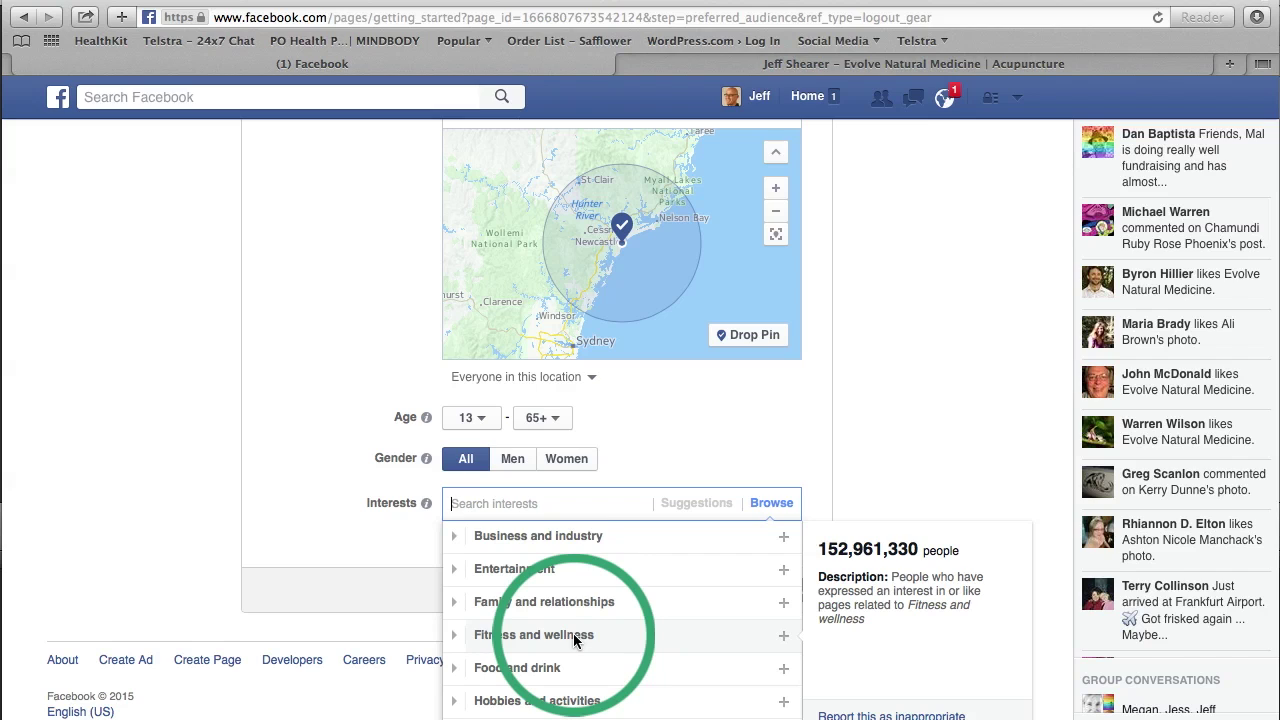
{"action": "mouse_move", "coordinate": [720, 601]}
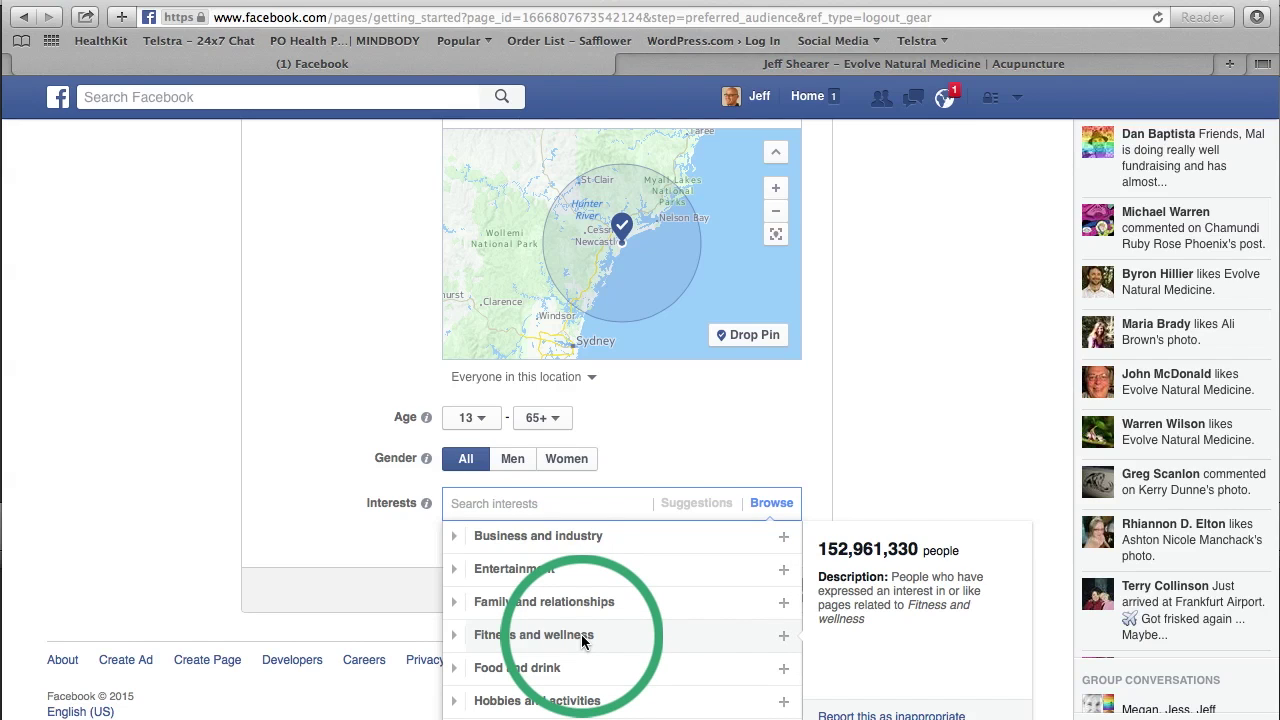
{"action": "left_click", "coordinate": [583, 641]}
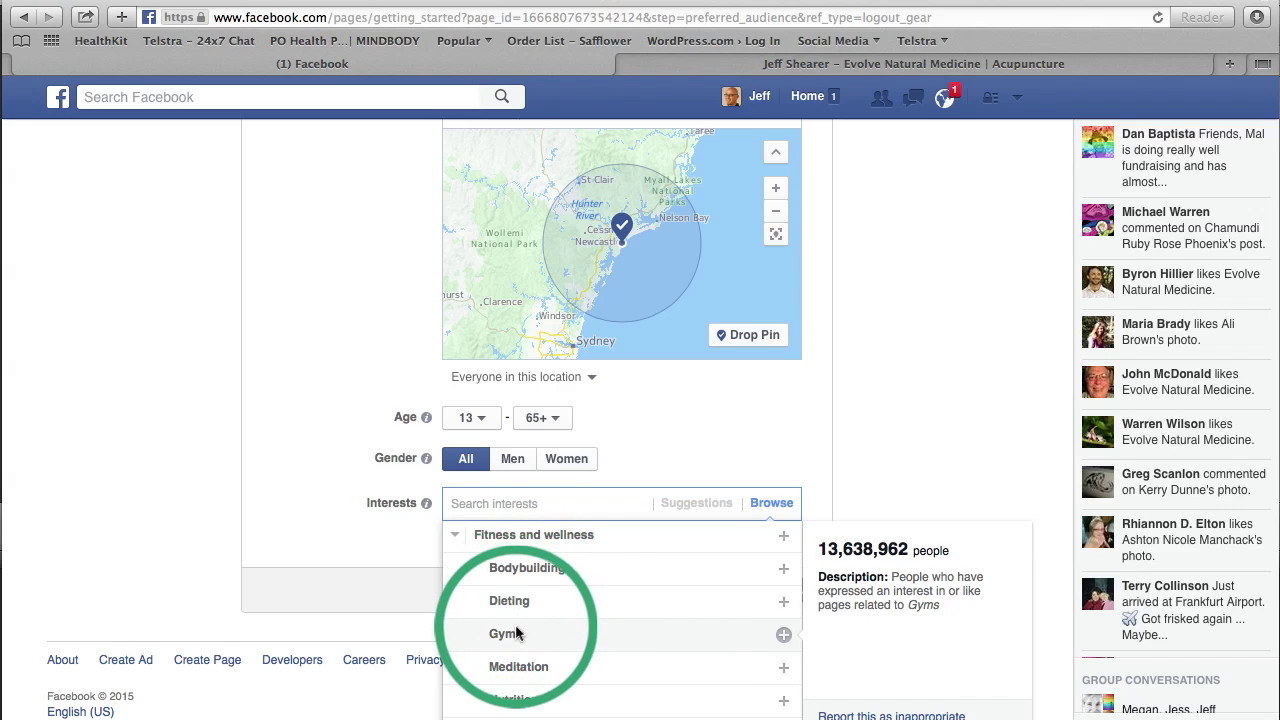
Step: Add Bodybuilding, Dieting, Gyms and Meditation as audience interests
{"action": "left_click", "coordinate": [537, 568]}
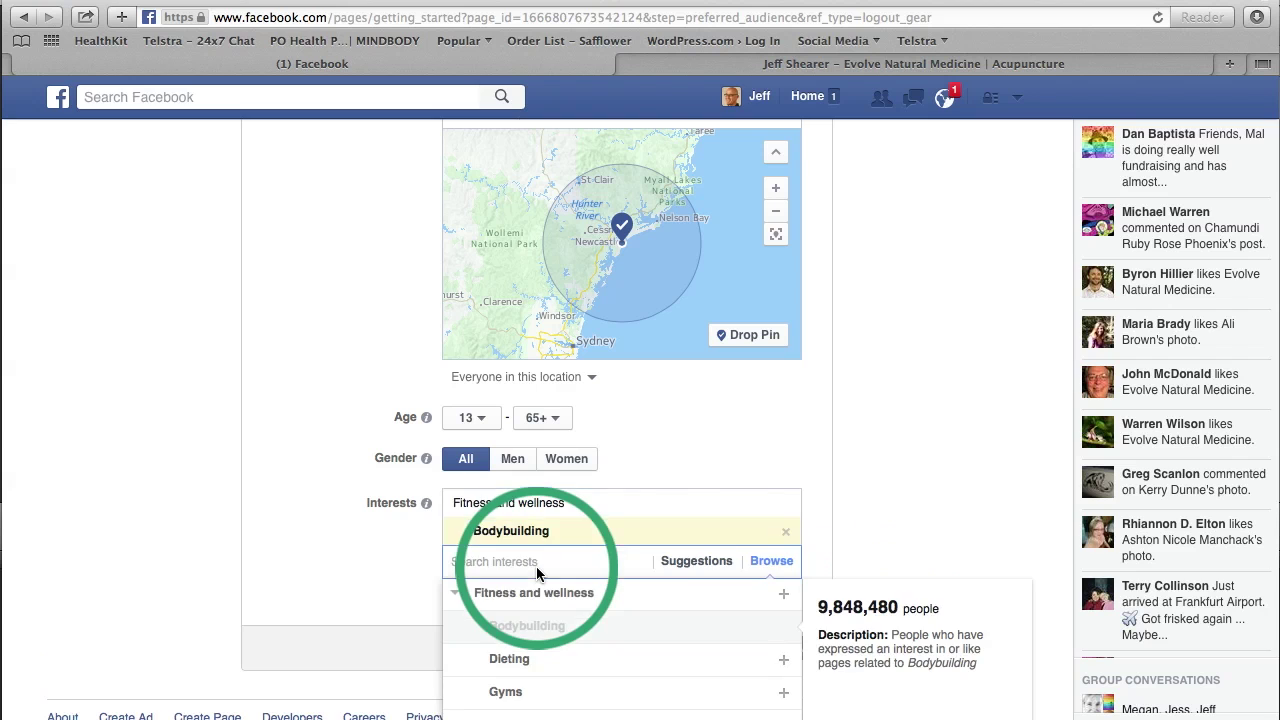
{"action": "left_click", "coordinate": [519, 655]}
{"action": "scroll", "coordinate": [945, 495], "scroll_direction": "down", "scroll_amount": 3}
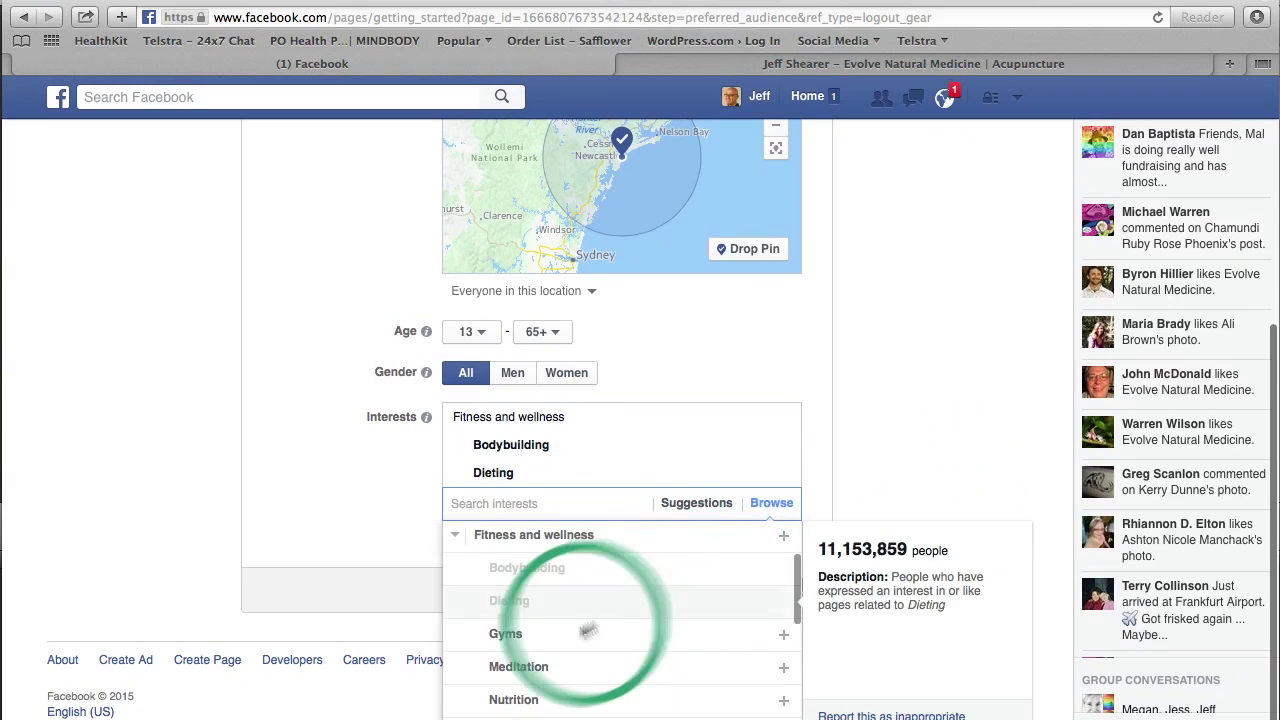
{"action": "left_click", "coordinate": [520, 628]}
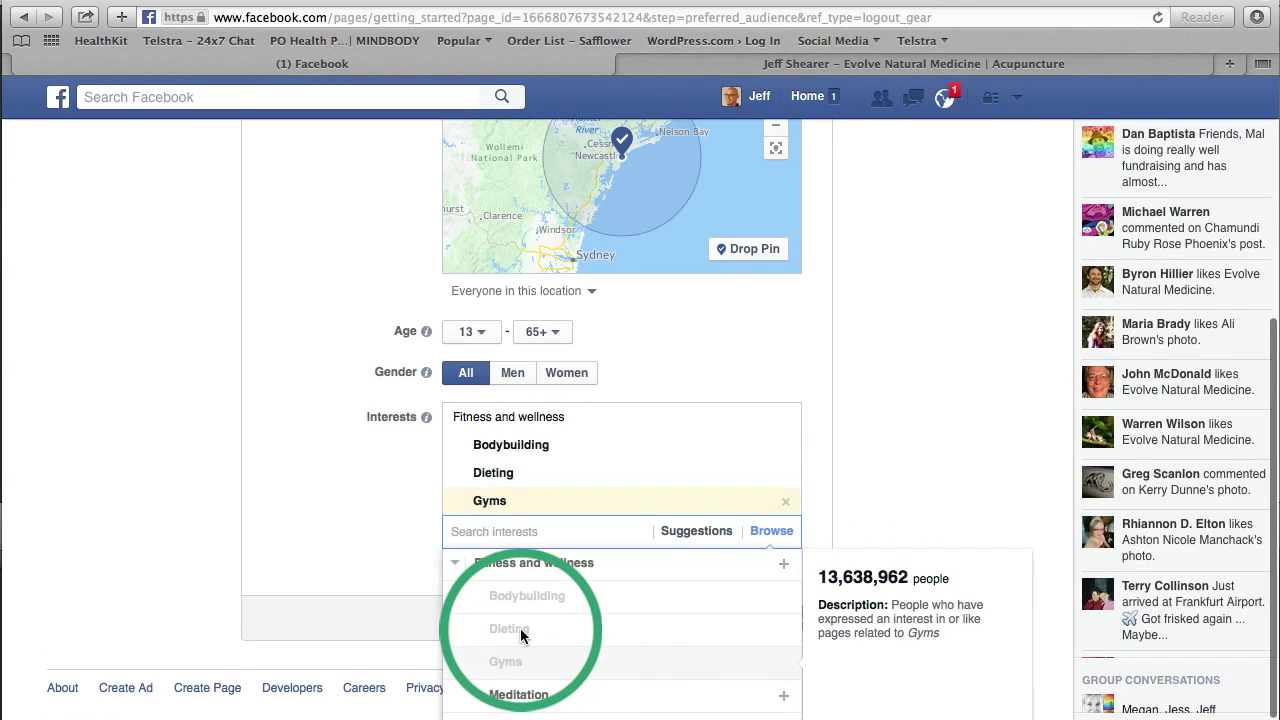
{"action": "left_click", "coordinate": [530, 690]}
{"action": "left_click", "coordinate": [955, 420]}
{"action": "scroll", "coordinate": [955, 420], "scroll_direction": "down", "scroll_amount": 2}
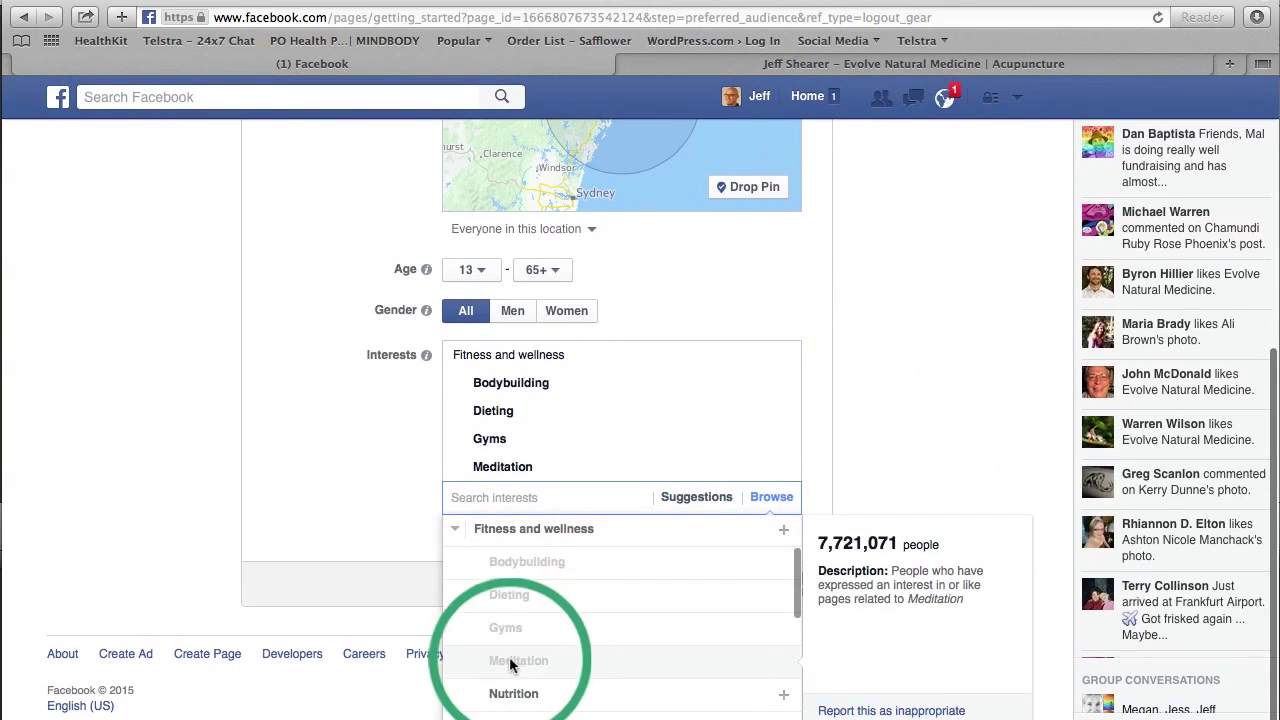
Step: Add Nutrition, Physical exercise, Physical fitness, Running, Yoga and Zumba as interests
{"action": "left_click", "coordinate": [500, 690]}
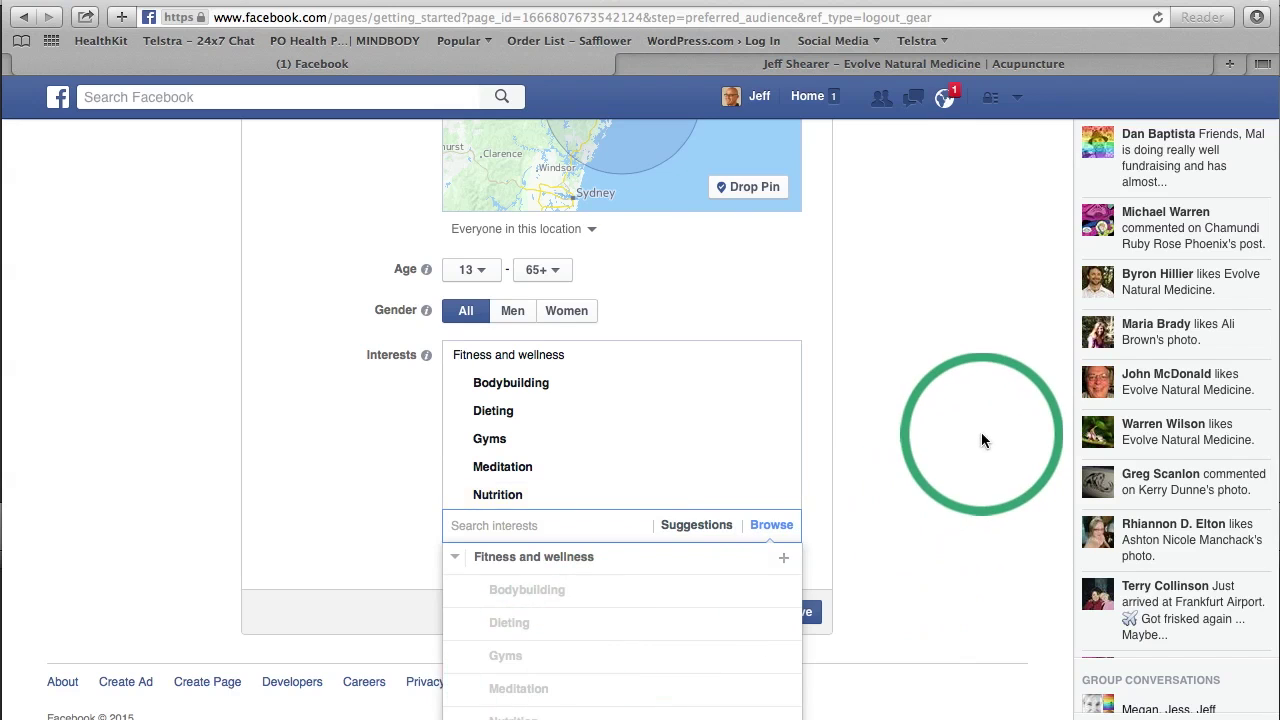
{"action": "scroll", "coordinate": [981, 434], "scroll_direction": "down", "scroll_amount": 1}
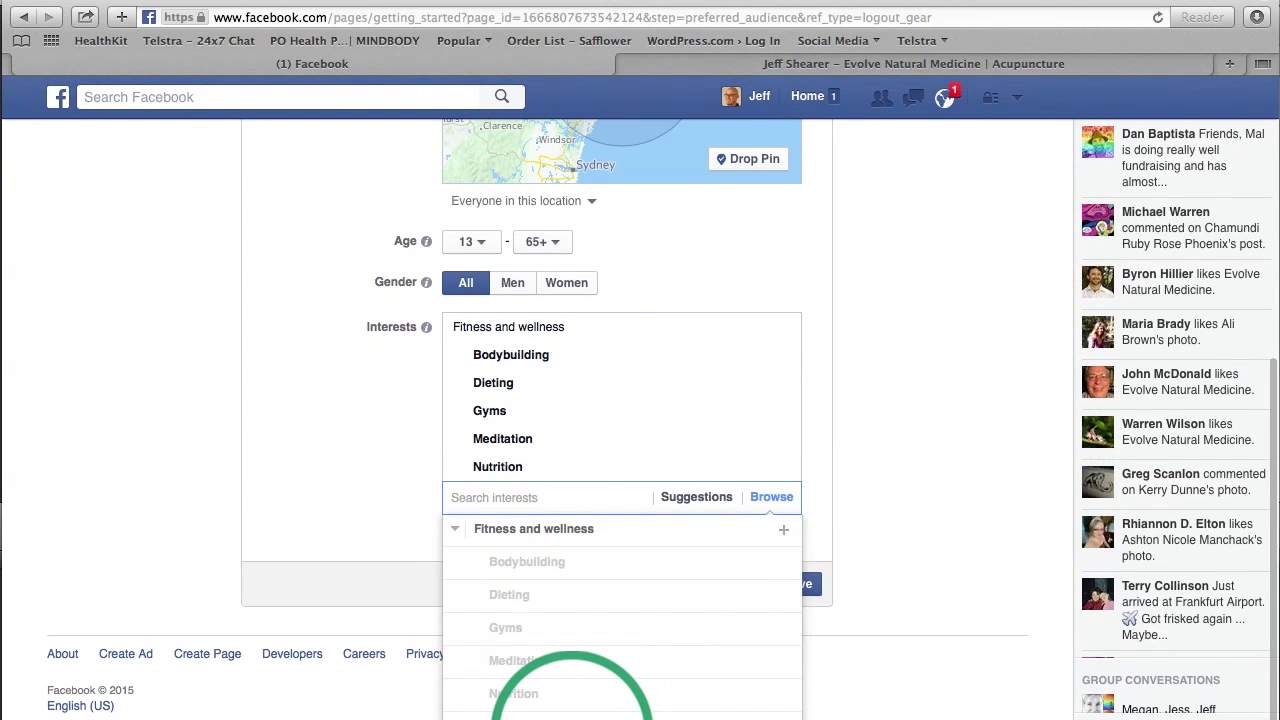
{"action": "left_click", "coordinate": [565, 712]}
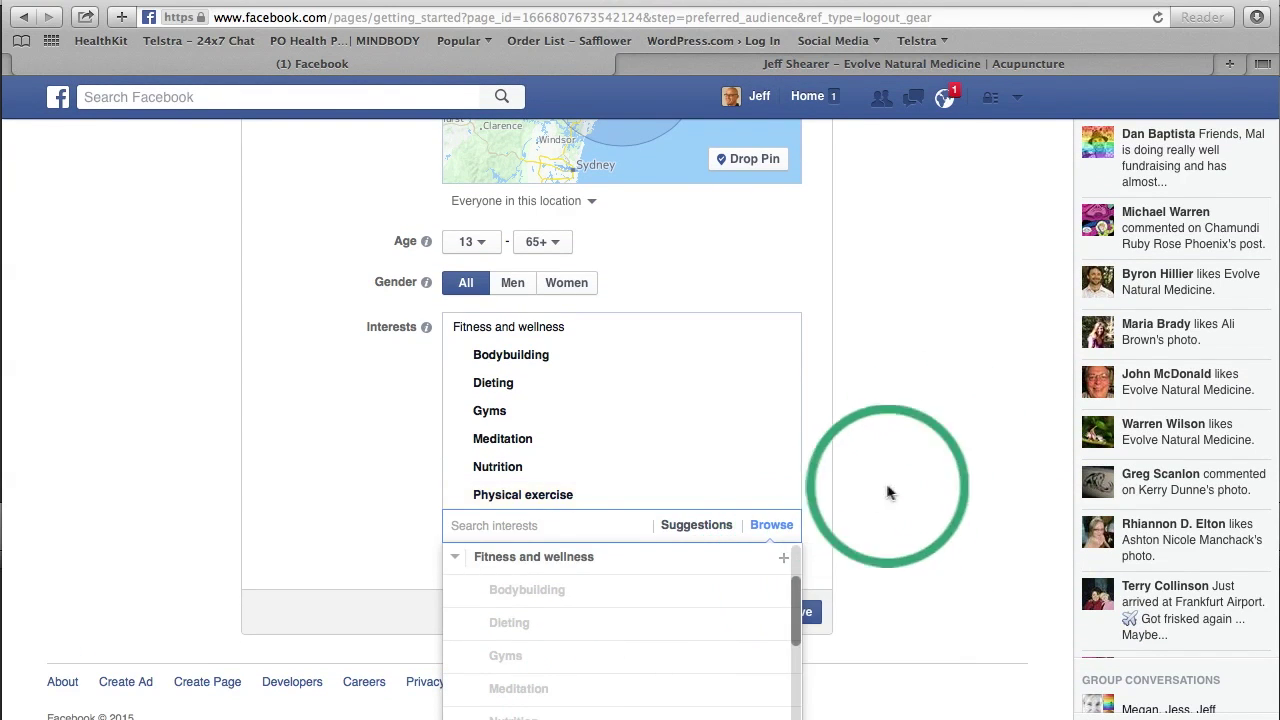
{"action": "scroll", "coordinate": [964, 446], "scroll_direction": "down", "scroll_amount": 1}
{"action": "scroll", "coordinate": [620, 660], "scroll_direction": "down", "scroll_amount": 3}
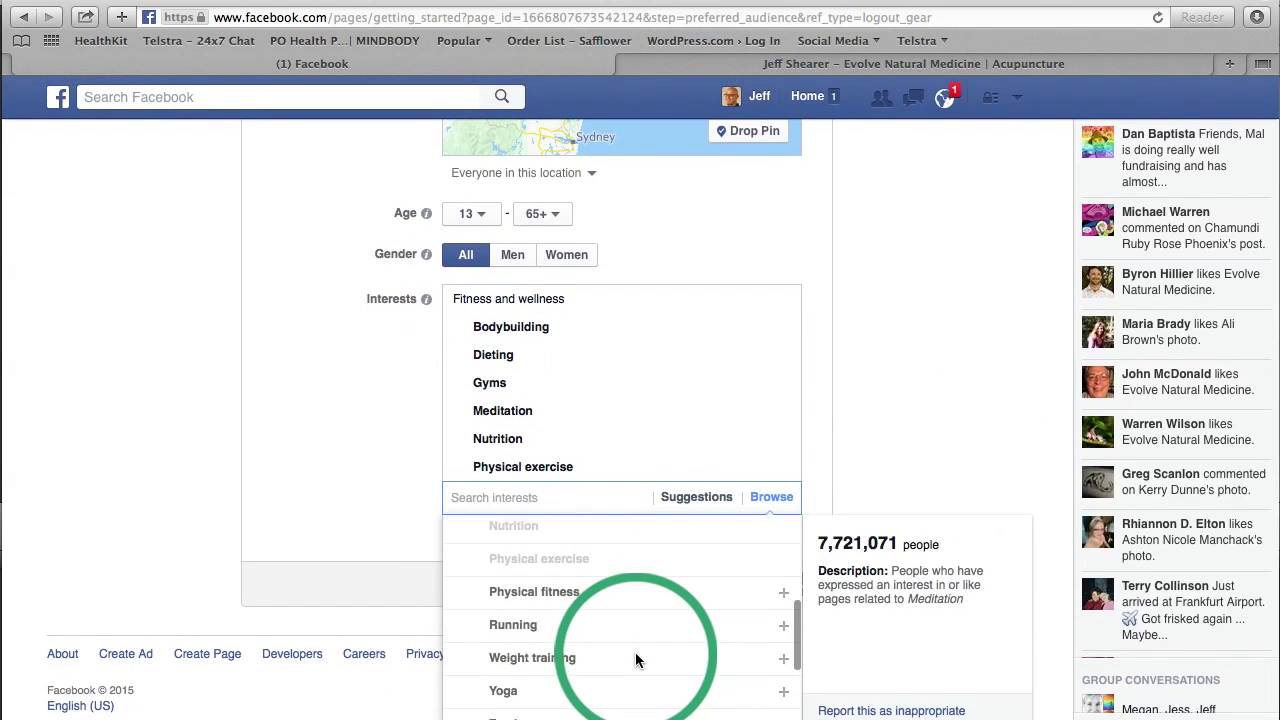
{"action": "left_click", "coordinate": [543, 556]}
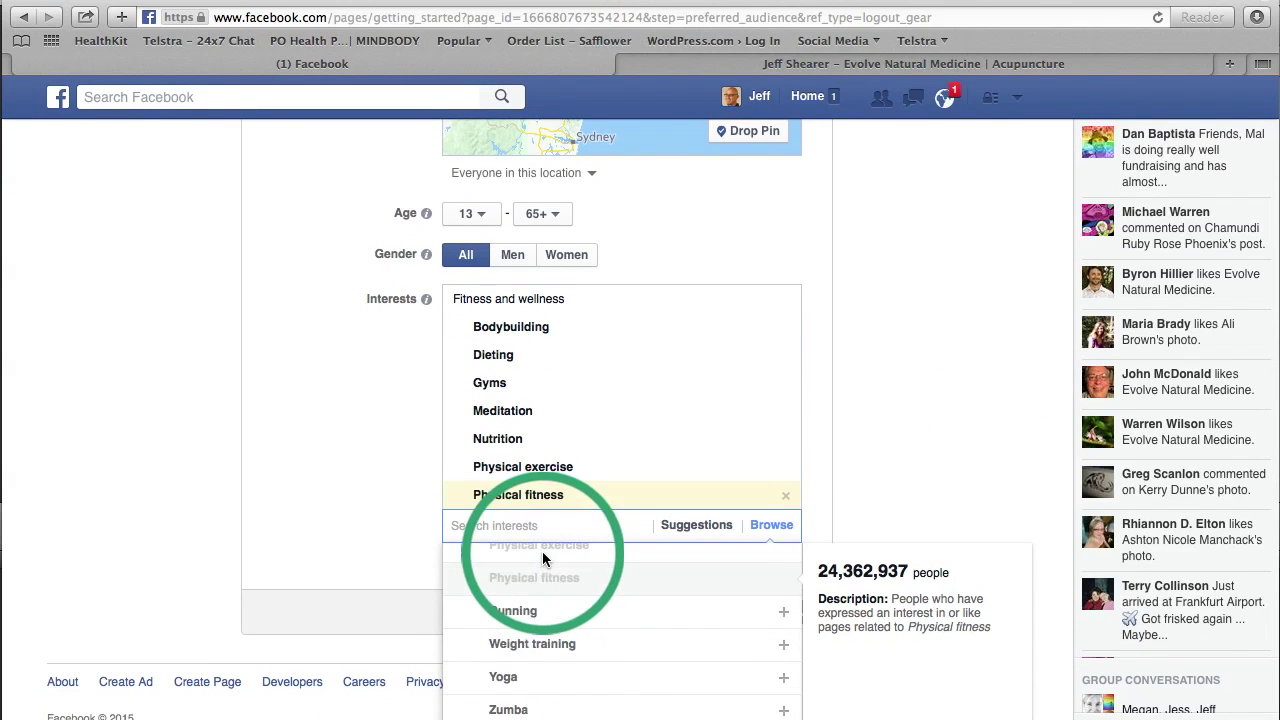
{"action": "left_click", "coordinate": [514, 611]}
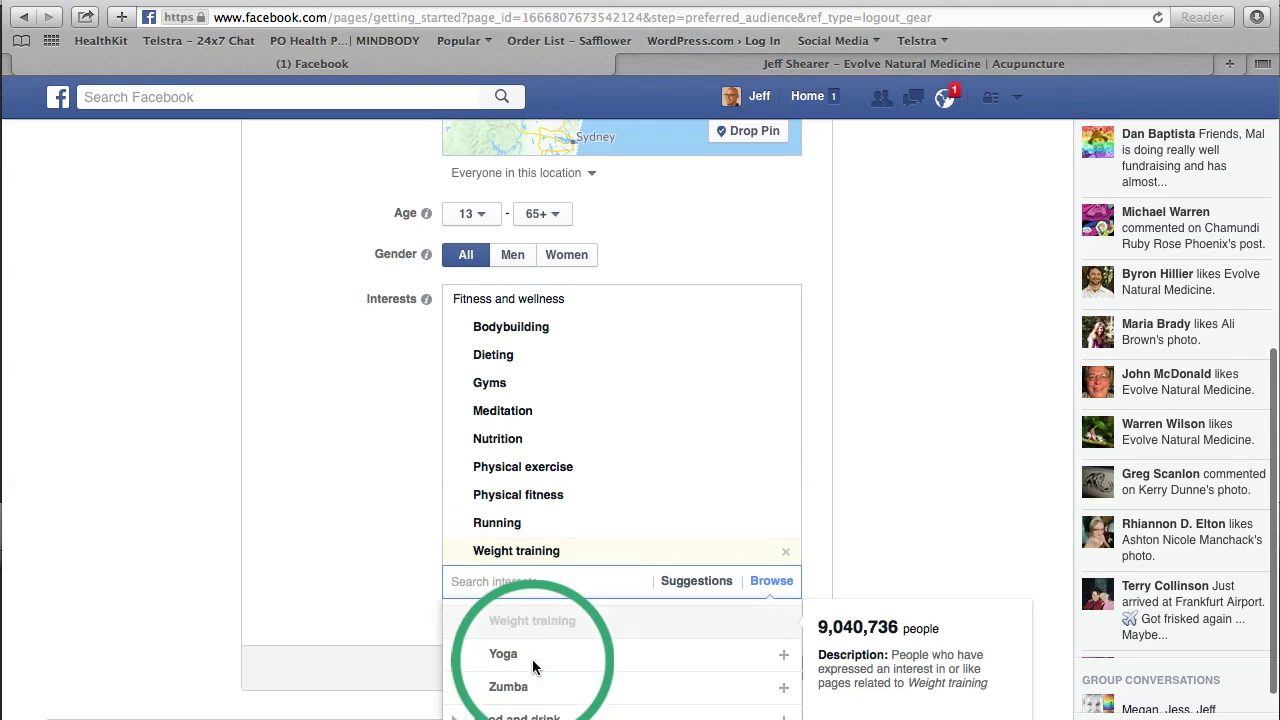
{"action": "left_click", "coordinate": [507, 605]}
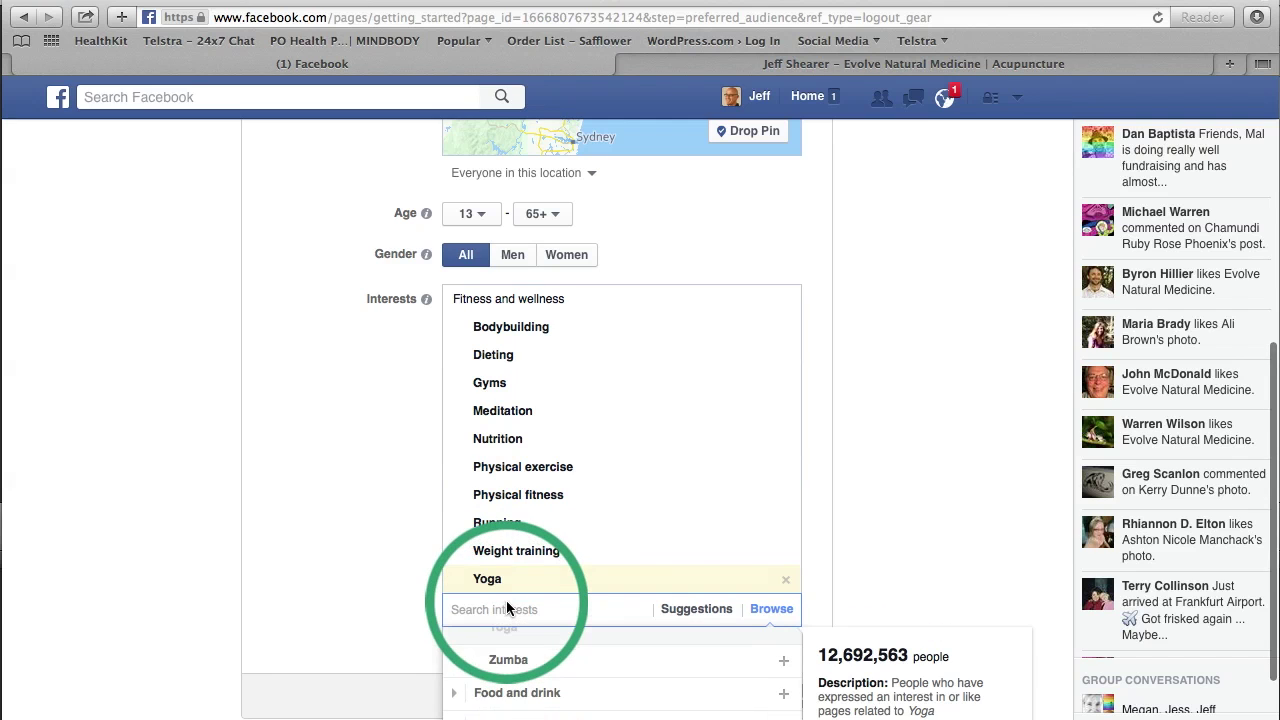
{"action": "left_click", "coordinate": [508, 659]}
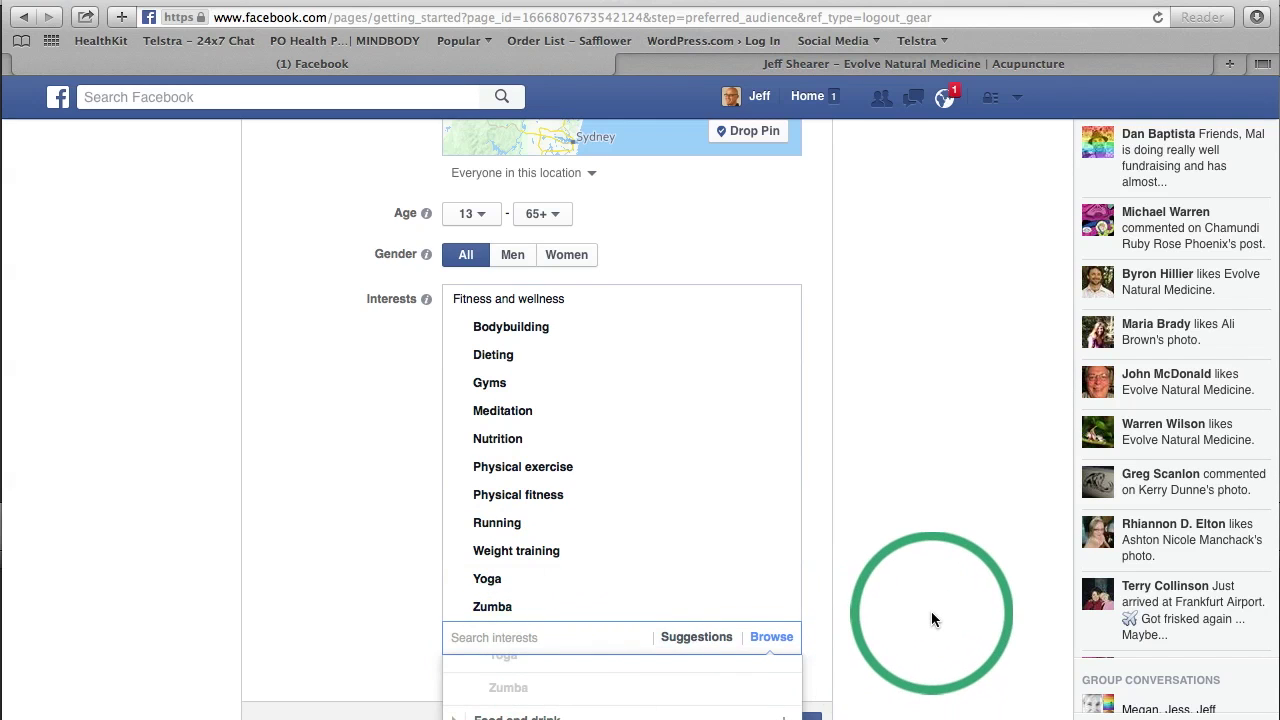
{"action": "scroll", "coordinate": [931, 611], "scroll_direction": "down", "scroll_amount": 3}
Step: Add Recipes from Food and drink > Cooking to the audience interests
{"action": "left_click", "coordinate": [493, 583]}
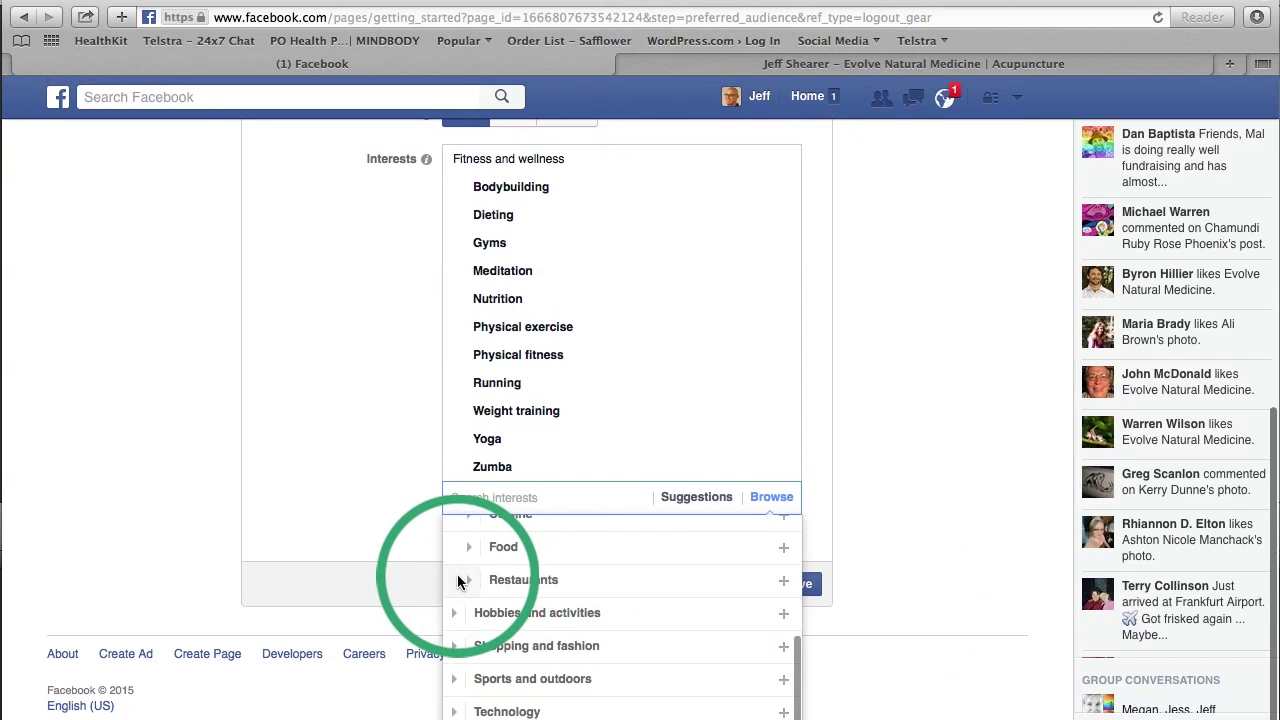
{"action": "scroll", "coordinate": [595, 570], "scroll_direction": "up", "scroll_amount": 3}
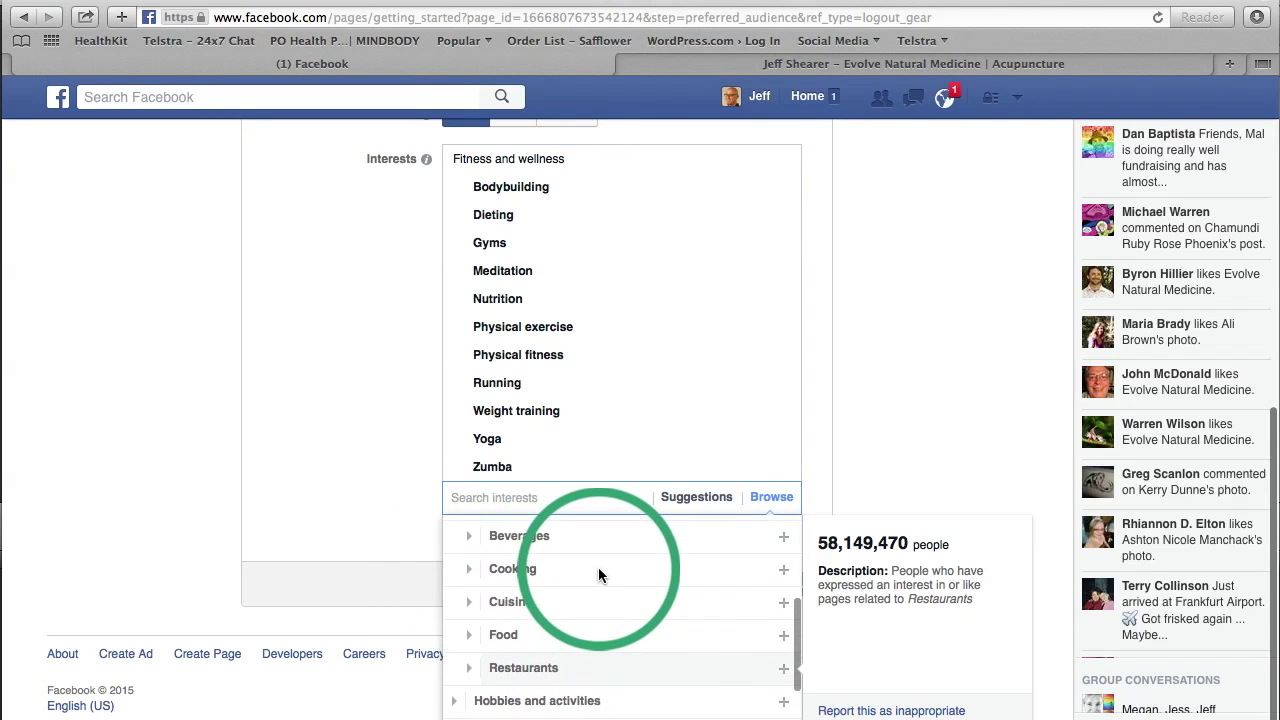
{"action": "left_click", "coordinate": [470, 569]}
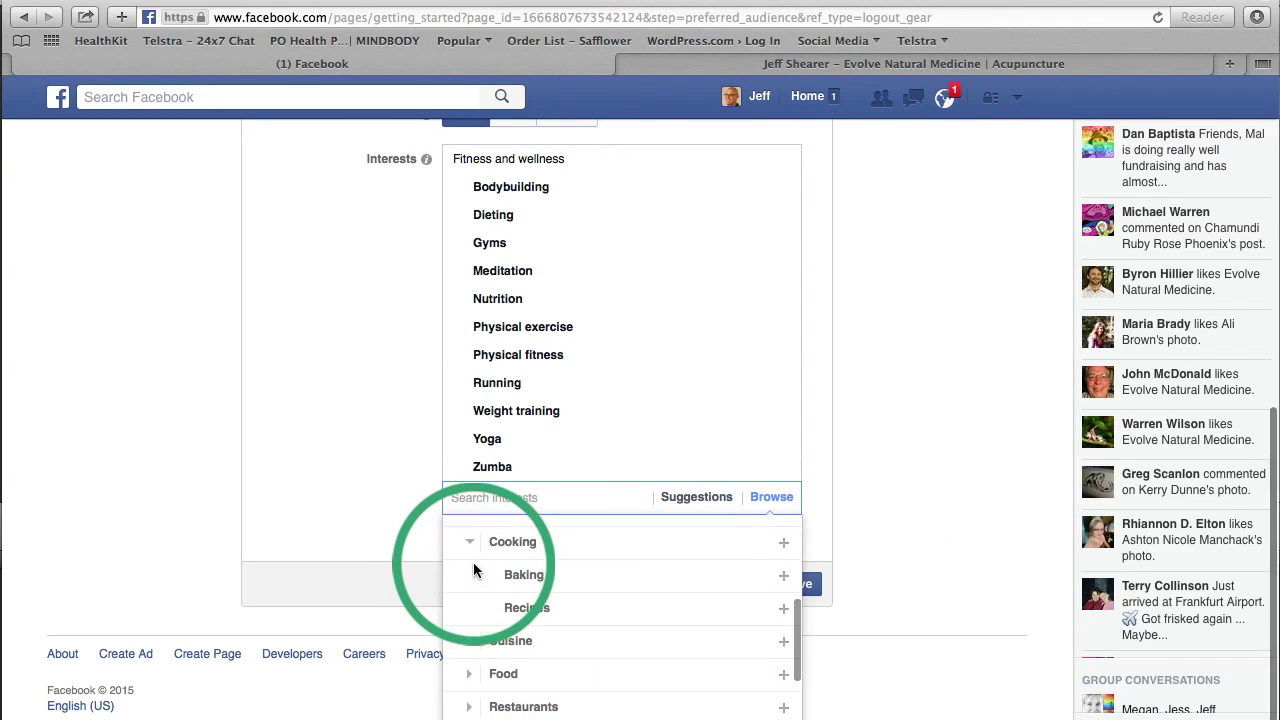
{"action": "left_click", "coordinate": [537, 595]}
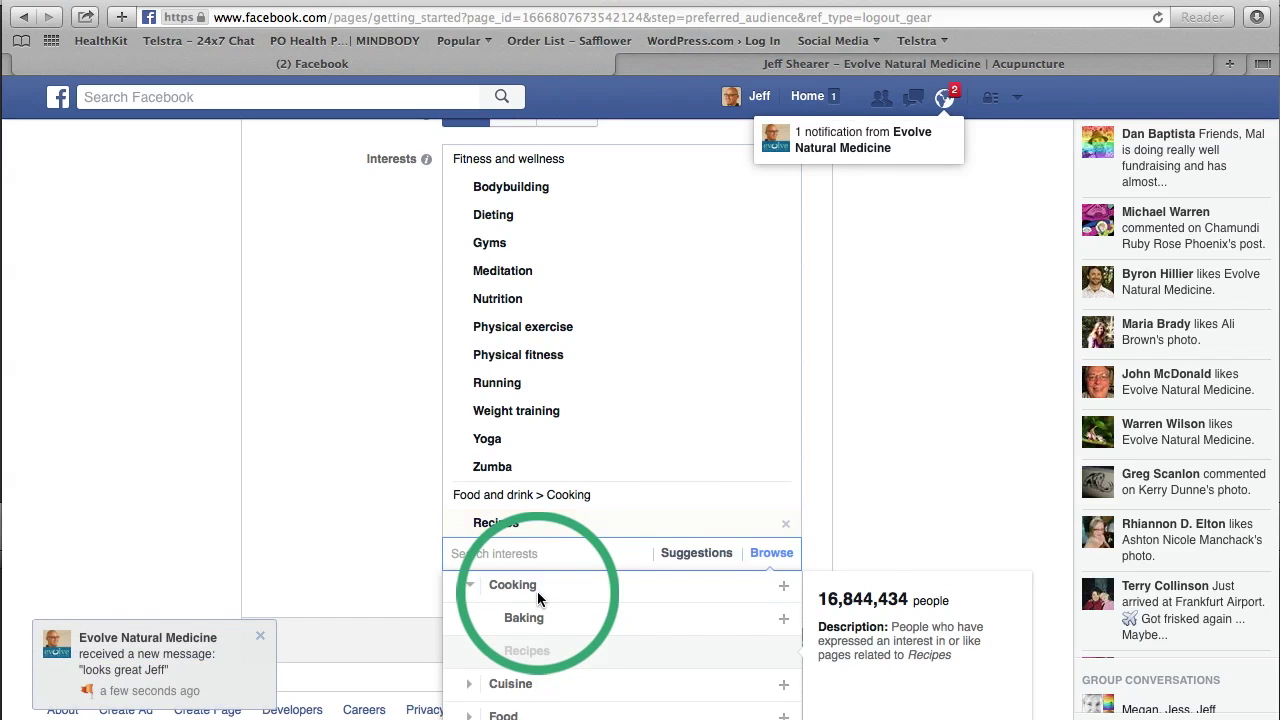
Step: Add Spirituality, Aerobic exercise and Obesity awareness from the suggested interests
{"action": "left_click", "coordinate": [261, 637]}
{"action": "left_click", "coordinate": [570, 560]}
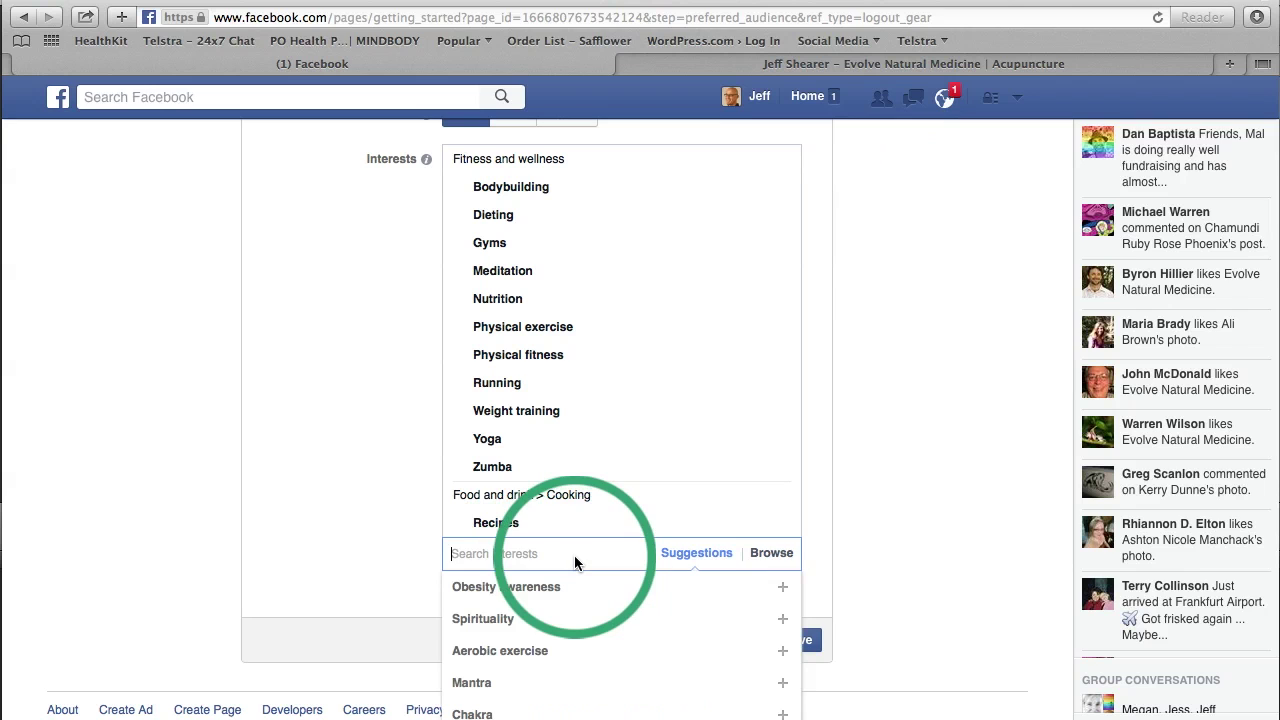
{"action": "mouse_move", "coordinate": [557, 618]}
{"action": "left_click", "coordinate": [504, 620]}
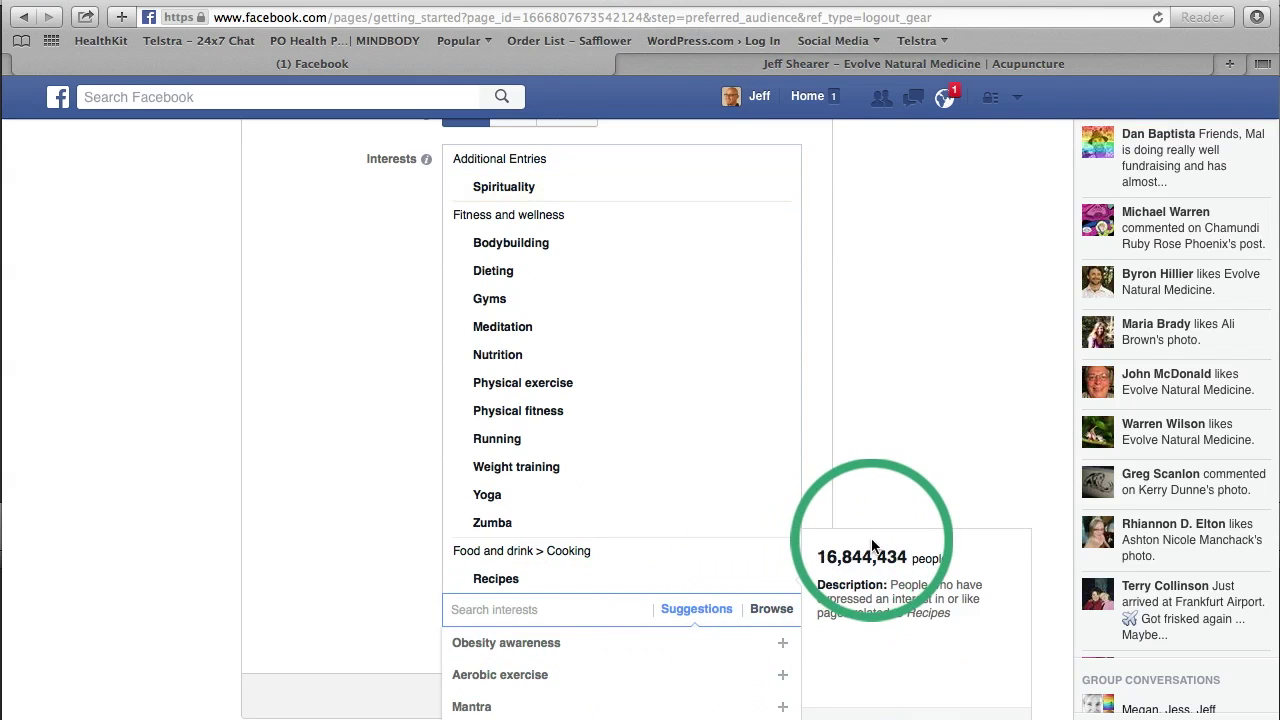
{"action": "scroll", "coordinate": [872, 545], "scroll_direction": "down", "scroll_amount": 2}
{"action": "left_click", "coordinate": [514, 560]}
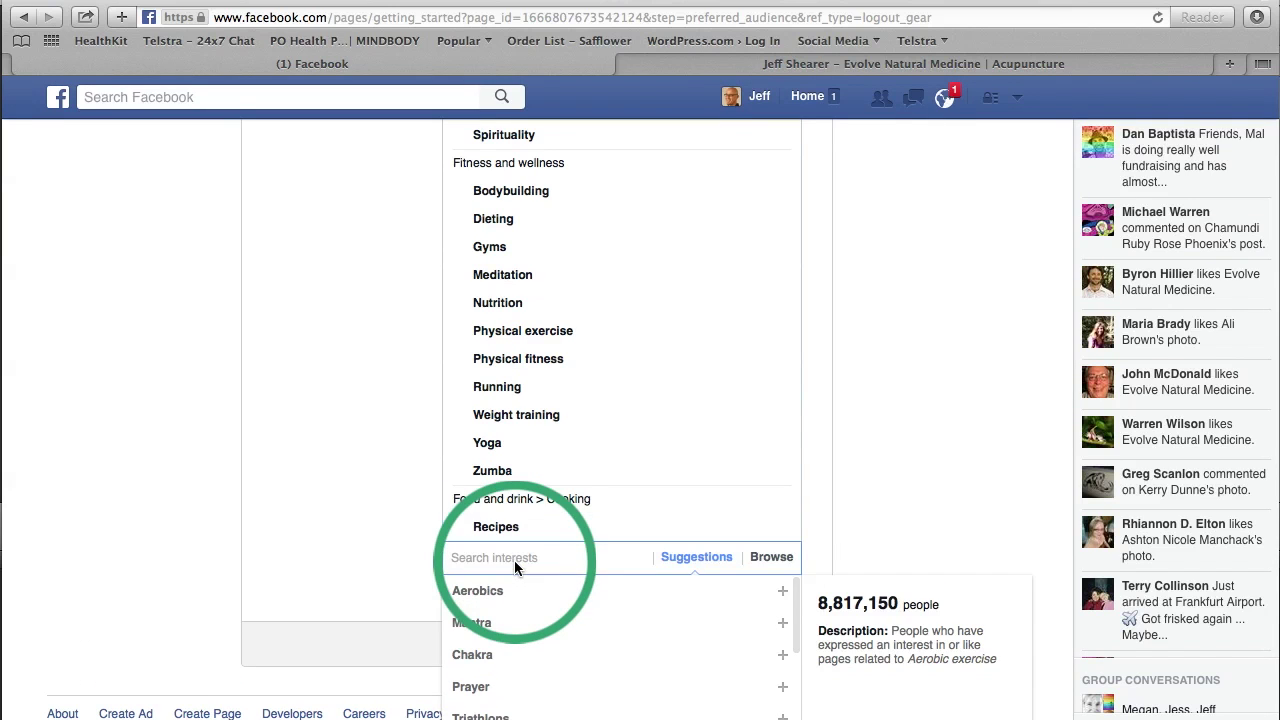
{"action": "scroll", "coordinate": [928, 405], "scroll_direction": "down", "scroll_amount": 2}
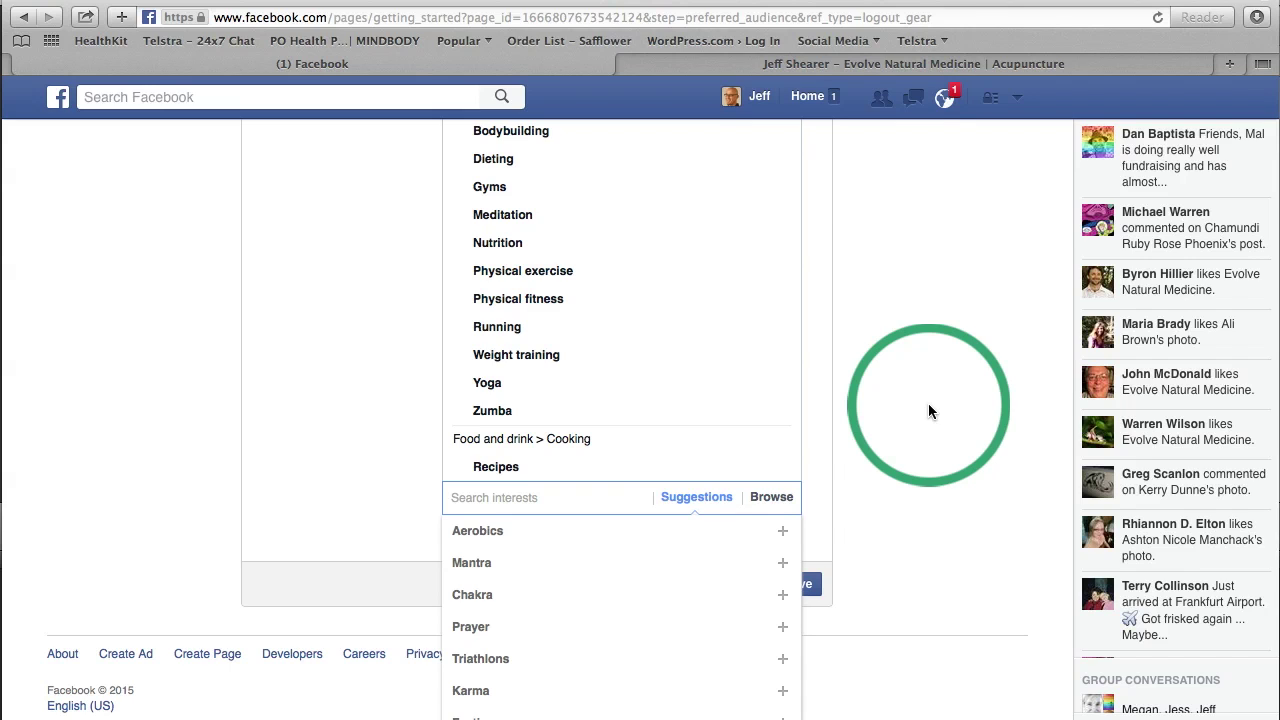
{"action": "scroll", "coordinate": [928, 410], "scroll_direction": "up", "scroll_amount": 5}
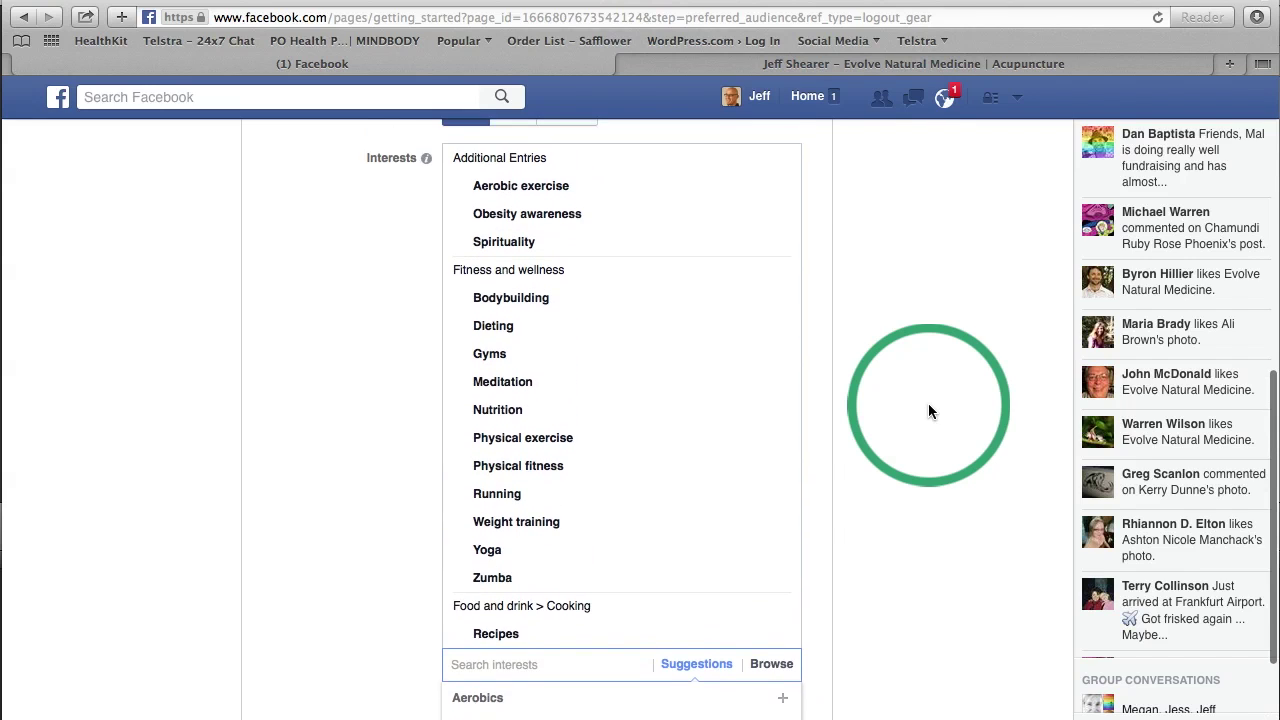
{"action": "scroll", "coordinate": [928, 410], "scroll_direction": "down", "scroll_amount": 5}
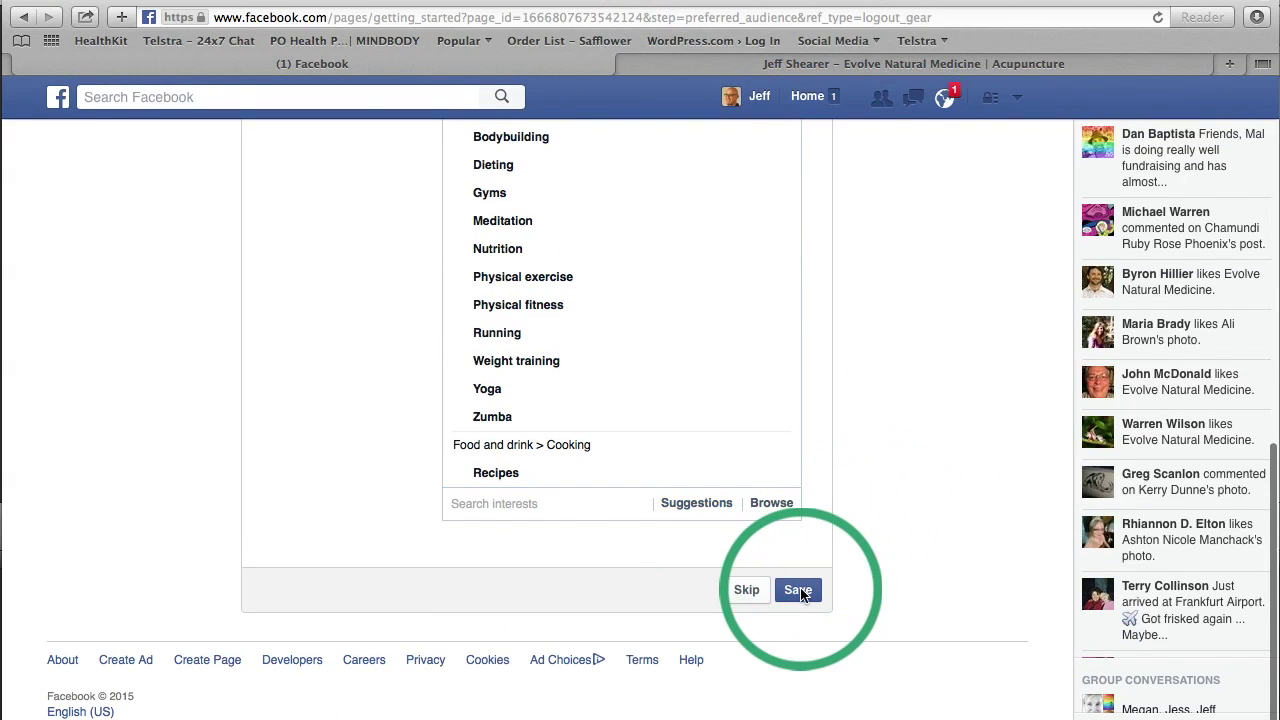
Step: Save the preferred audience, then dismiss the Getting Around and Like tips on Evolve Nat med
{"action": "left_click", "coordinate": [799, 590]}
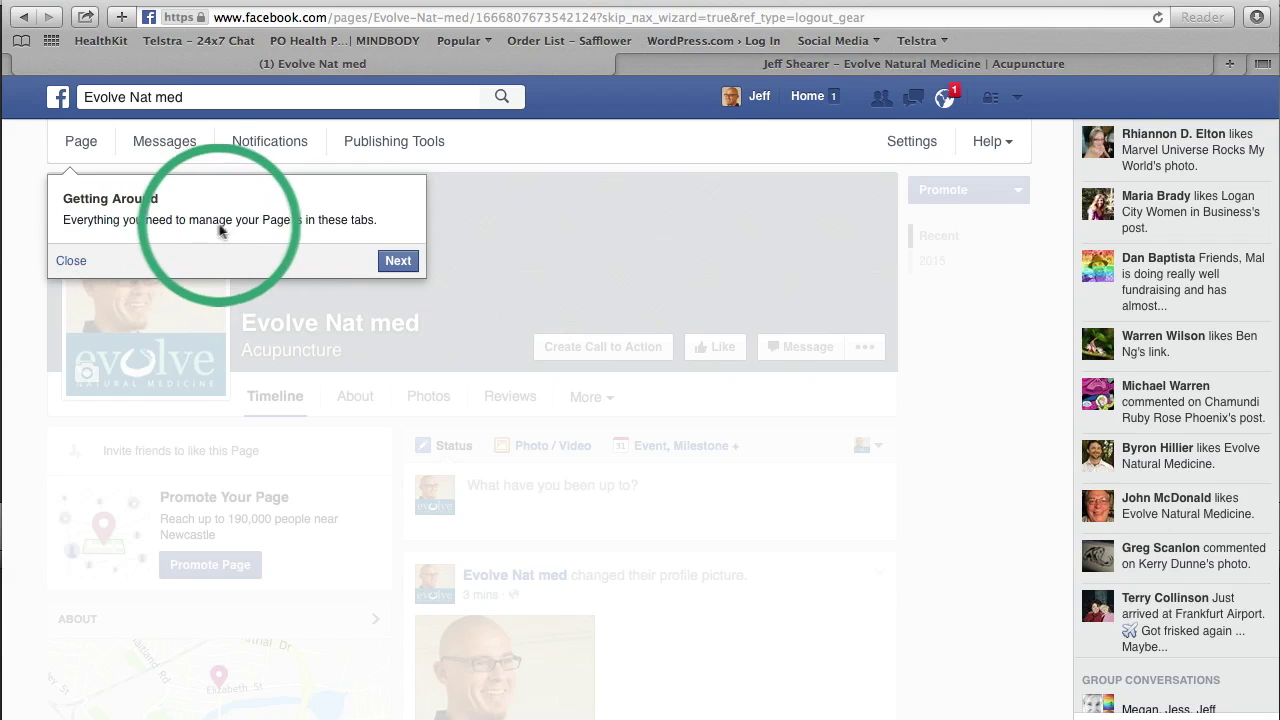
{"action": "left_click", "coordinate": [397, 261]}
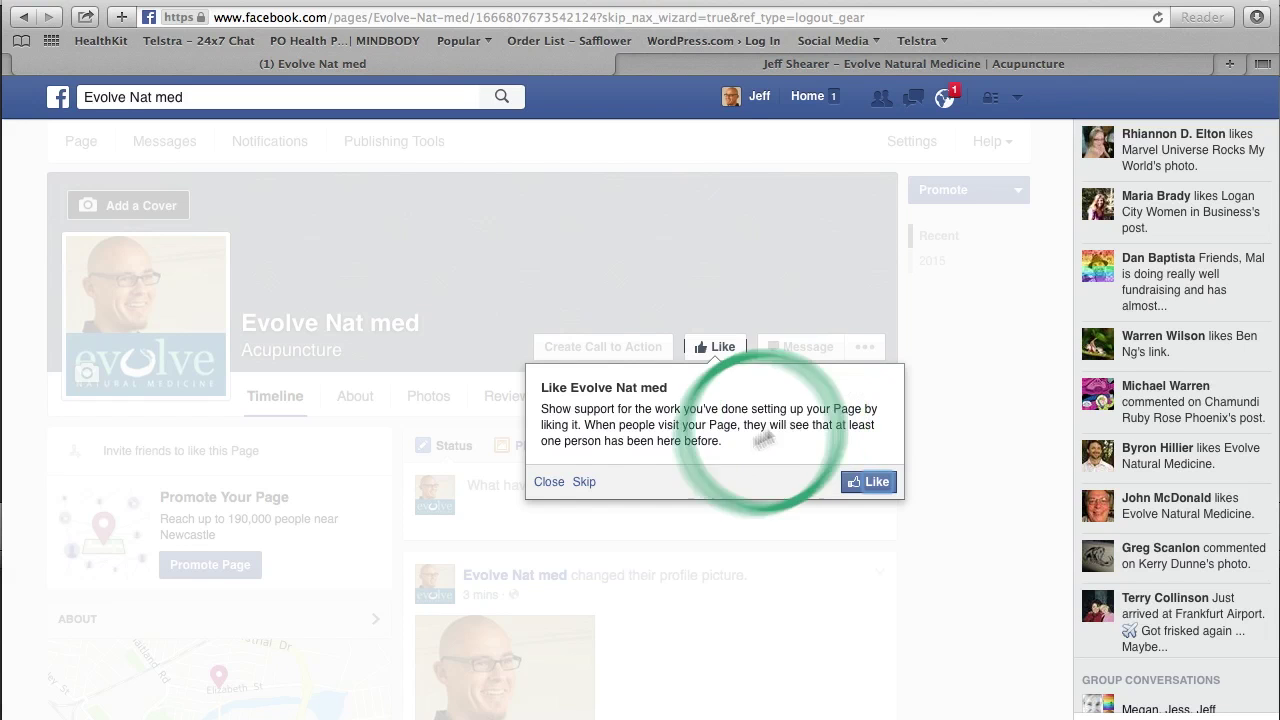
{"action": "left_click", "coordinate": [548, 482]}
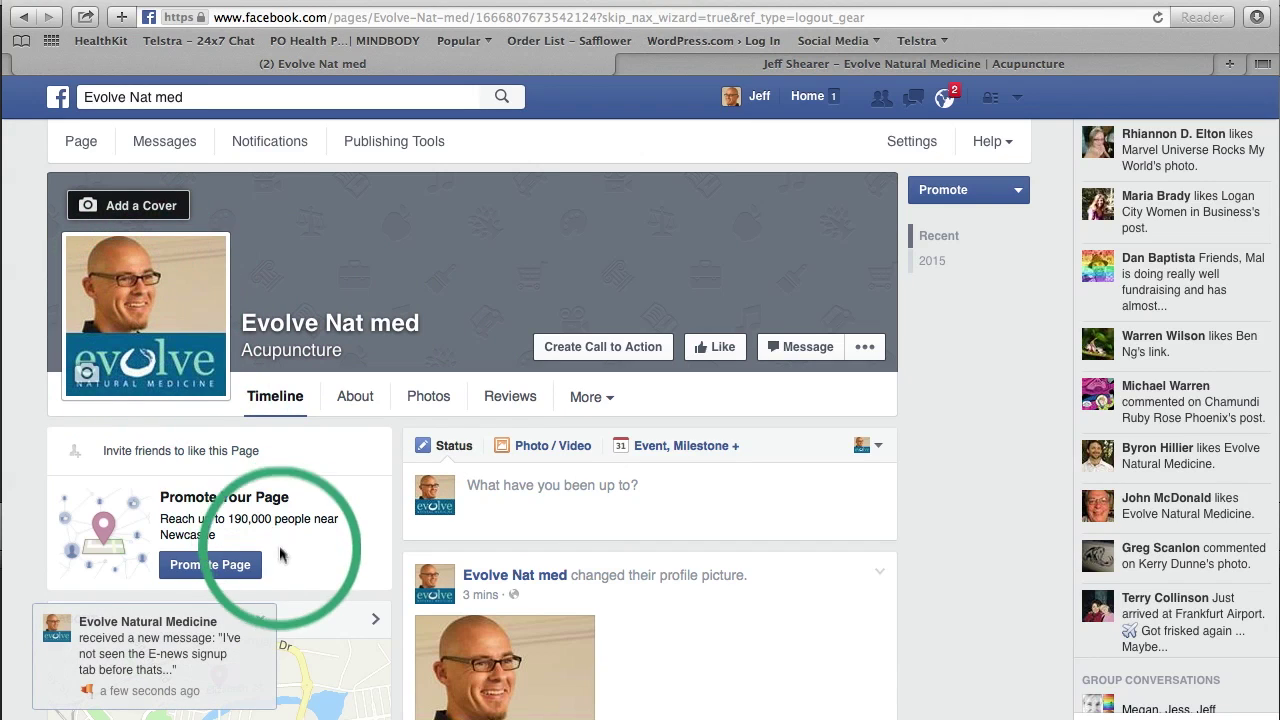
Step: Upload Evolve_FB cover.jpg from the Desktop as the page's cover photo
{"action": "left_click", "coordinate": [260, 620]}
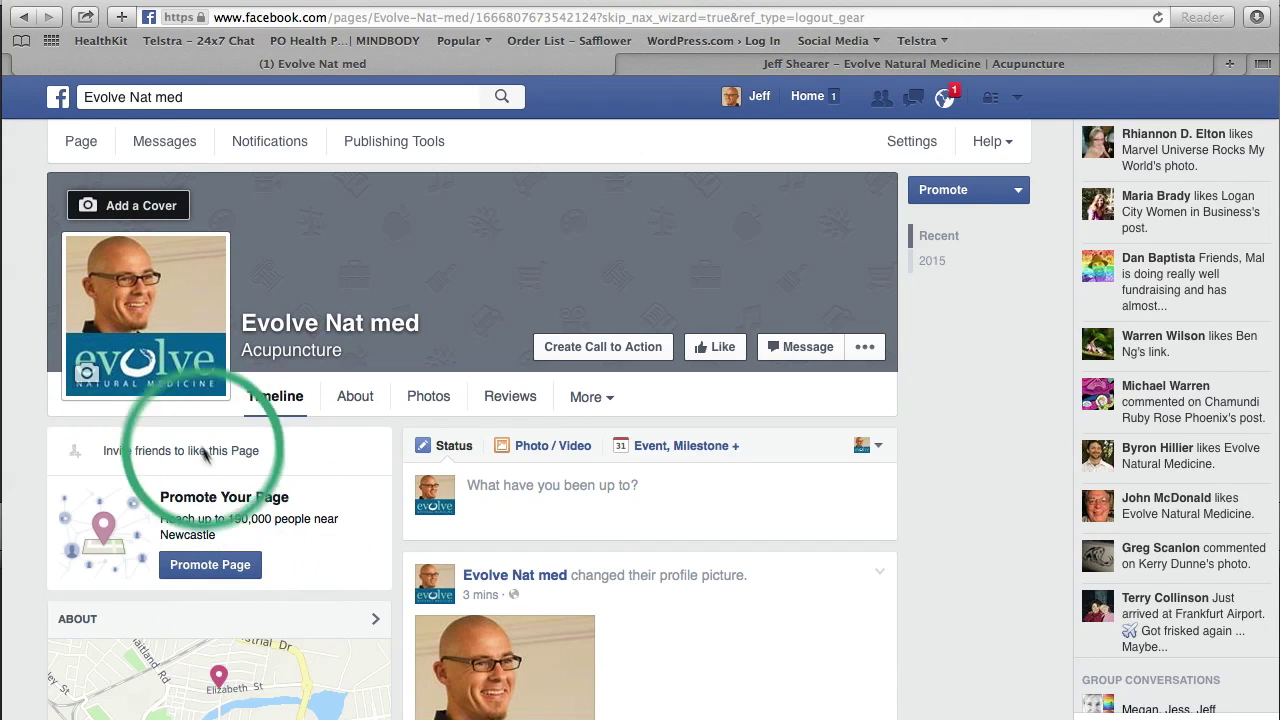
{"action": "left_click", "coordinate": [135, 205]}
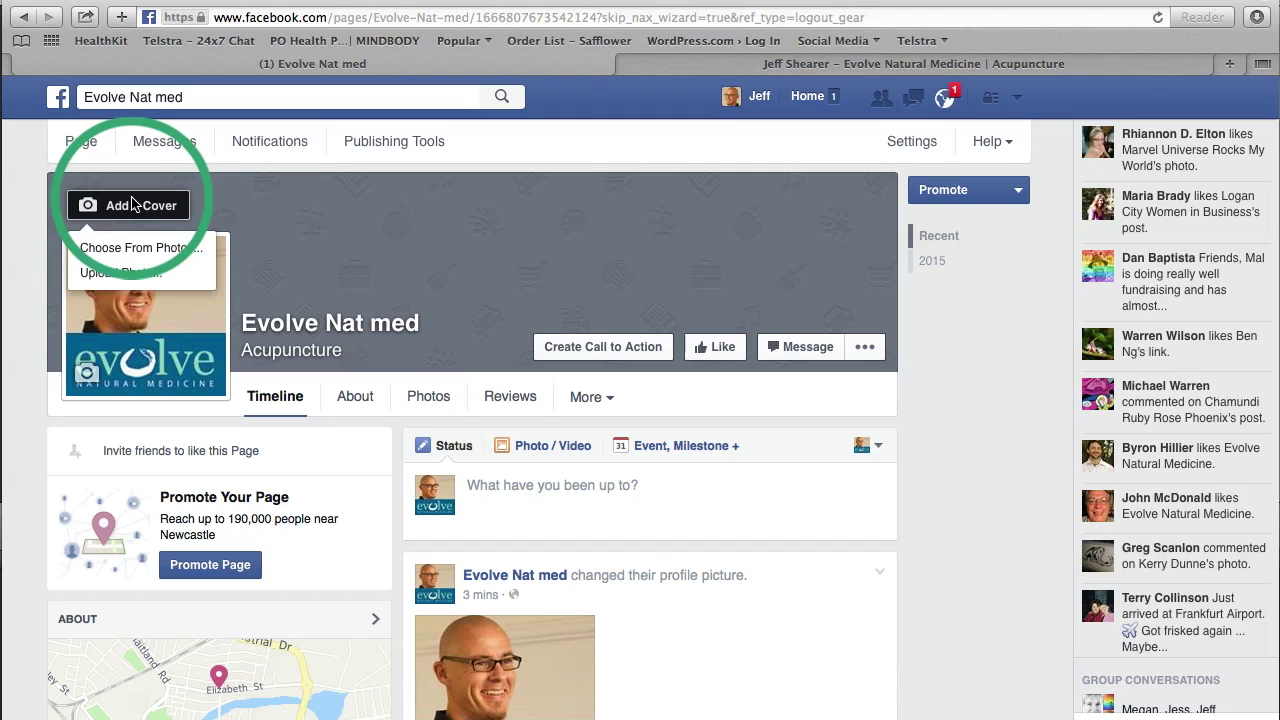
{"action": "left_click", "coordinate": [125, 272]}
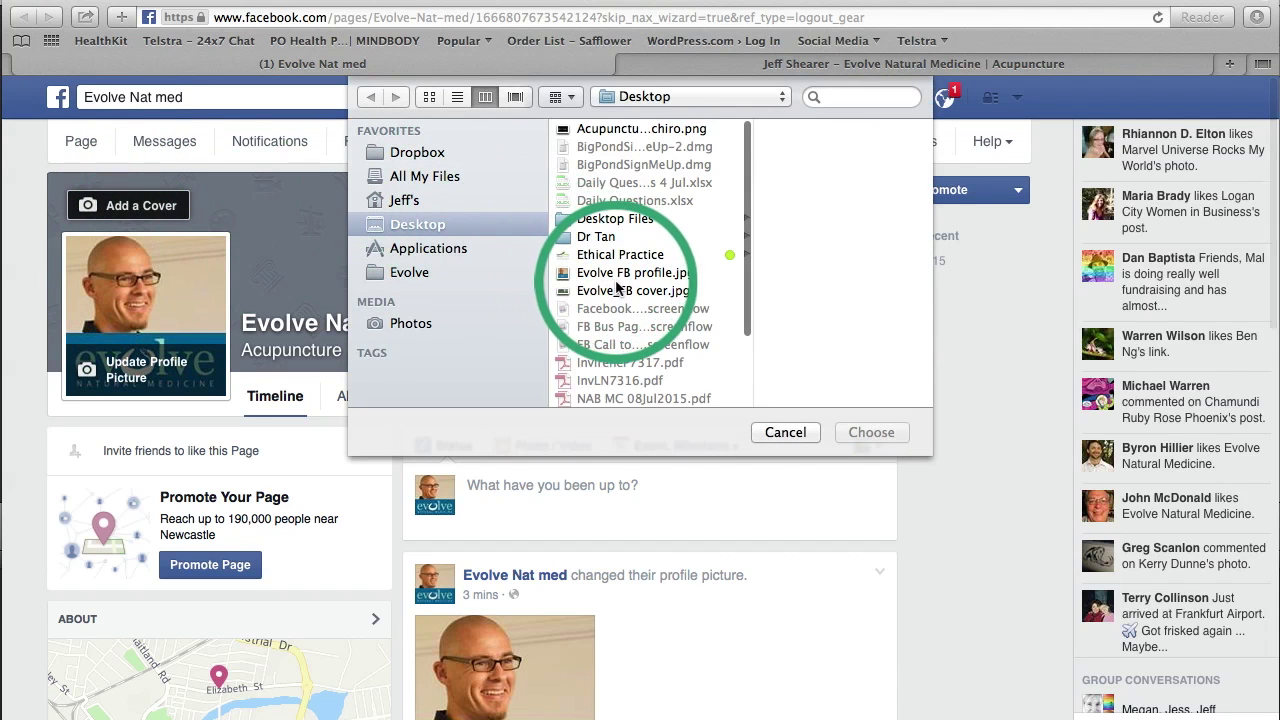
{"action": "left_click", "coordinate": [616, 289]}
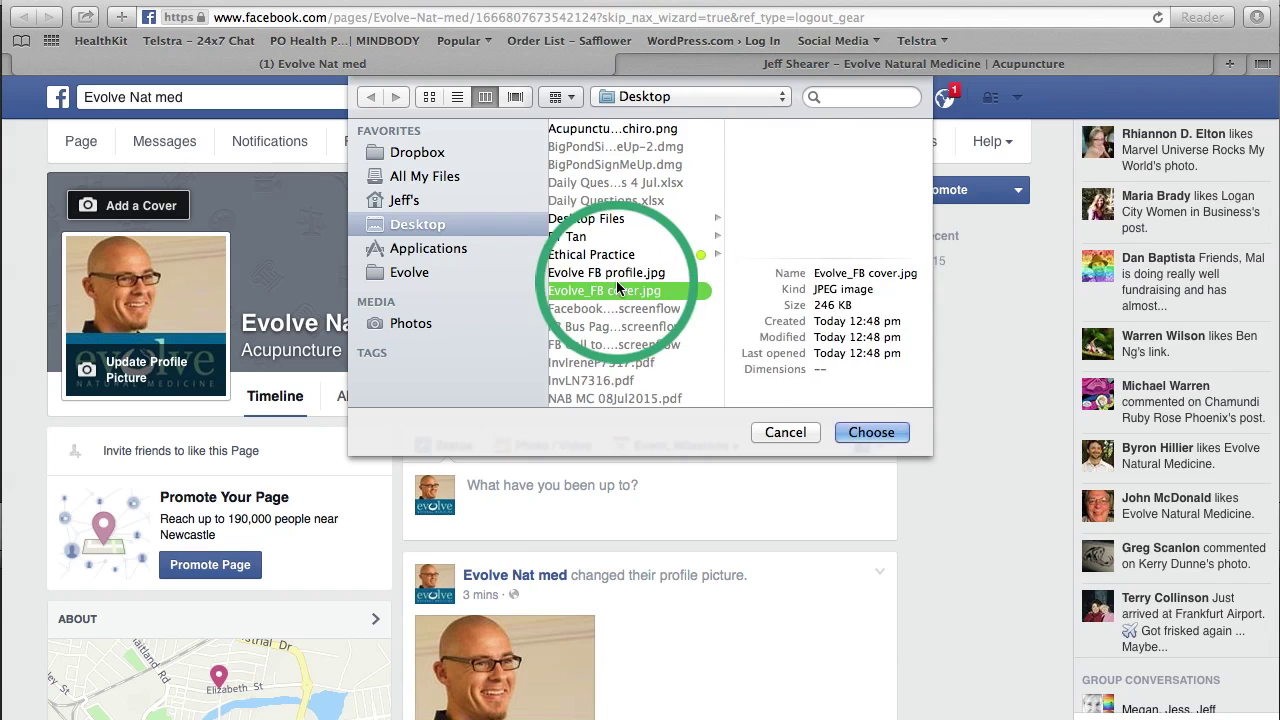
{"action": "left_click", "coordinate": [868, 432]}
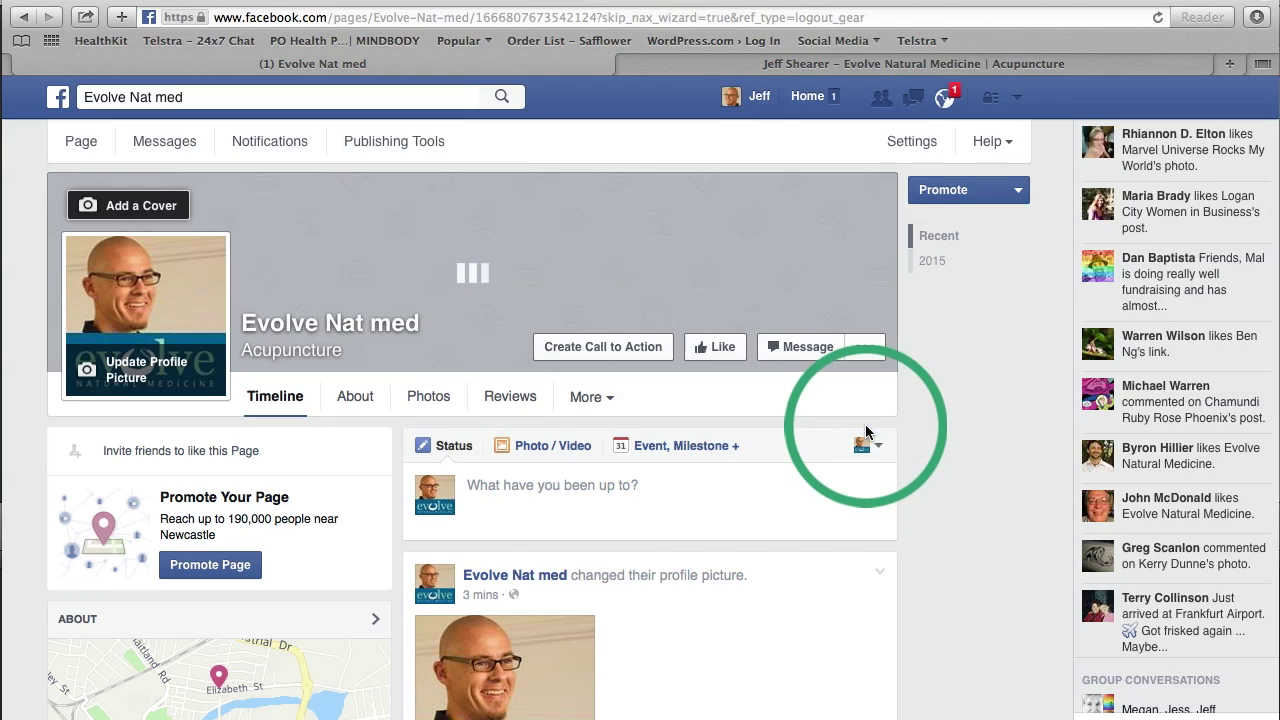